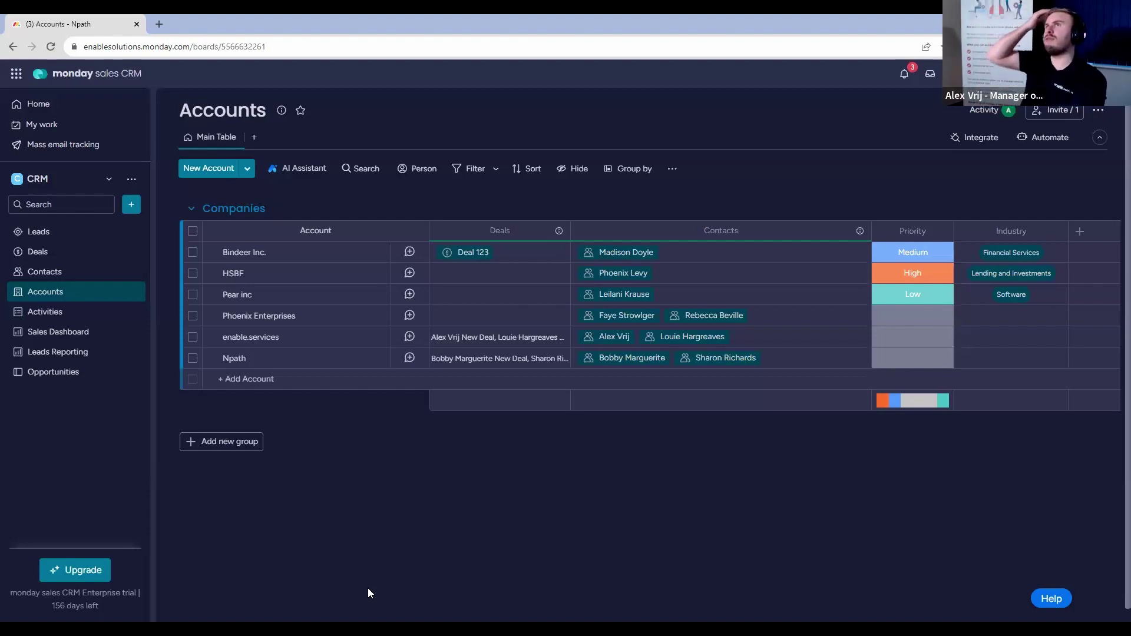
Open the Deals board and add the Auto Number column found by searching 'auto' in Column Center.
{"action": "left_click", "coordinate": [82, 256]}
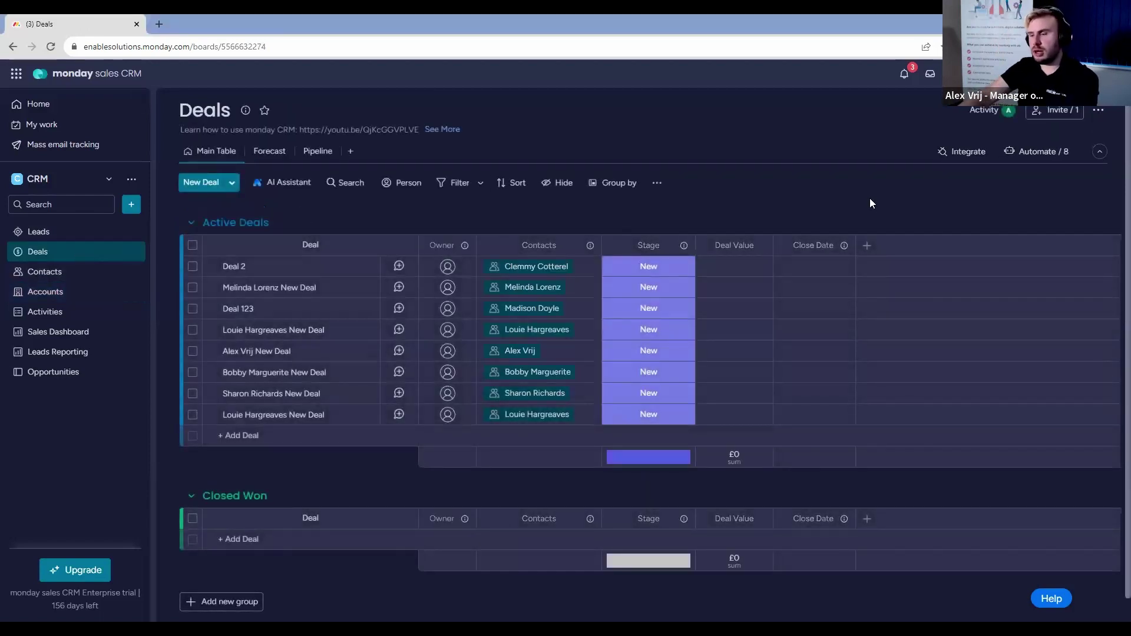
{"action": "left_click", "coordinate": [867, 245]}
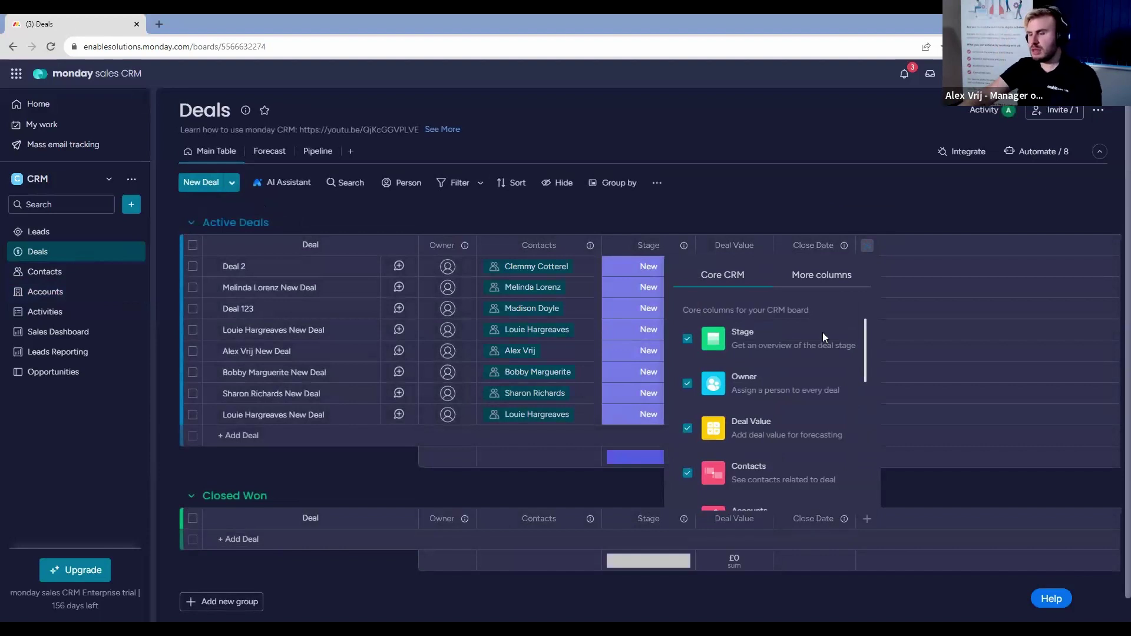
{"action": "left_click", "coordinate": [822, 275]}
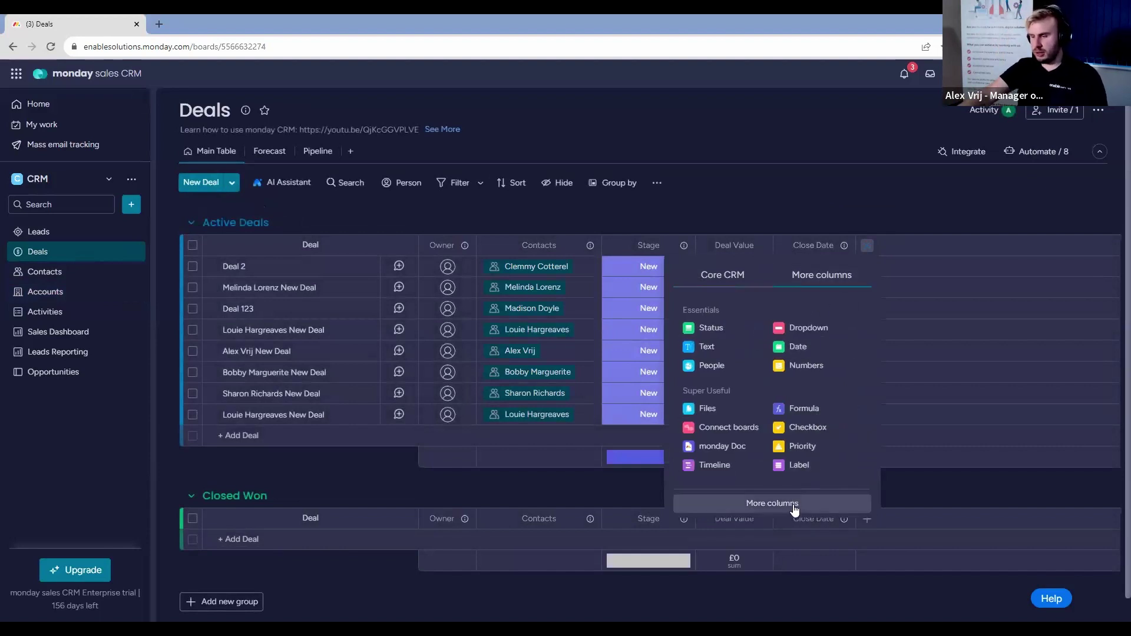
{"action": "left_click", "coordinate": [772, 503]}
{"action": "type", "text": "auto"}
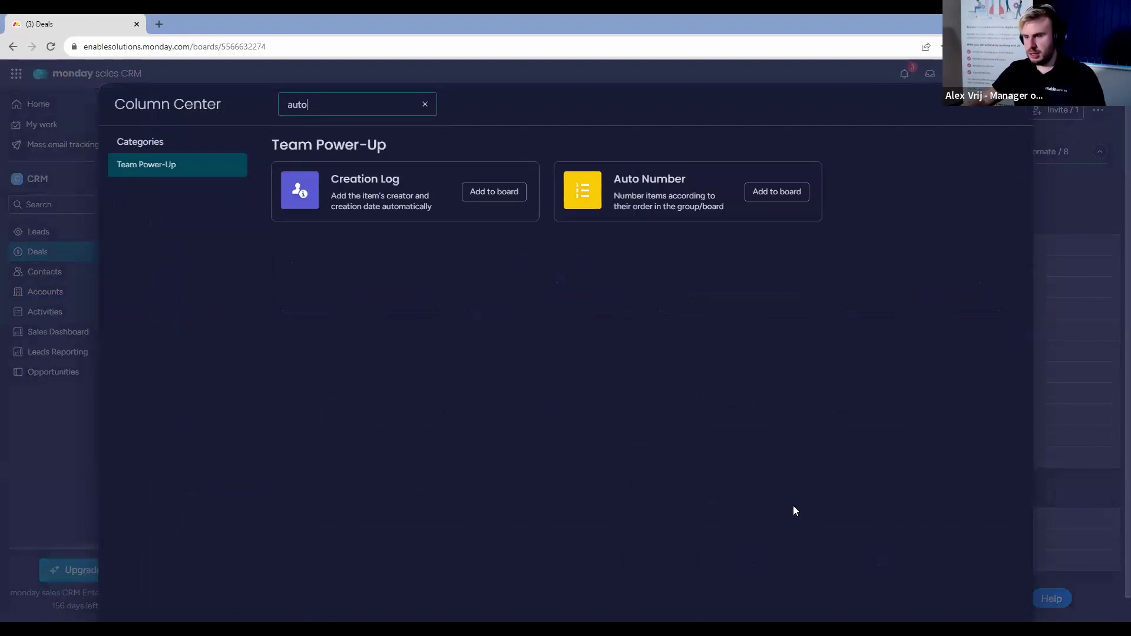
{"action": "left_click", "coordinate": [781, 192]}
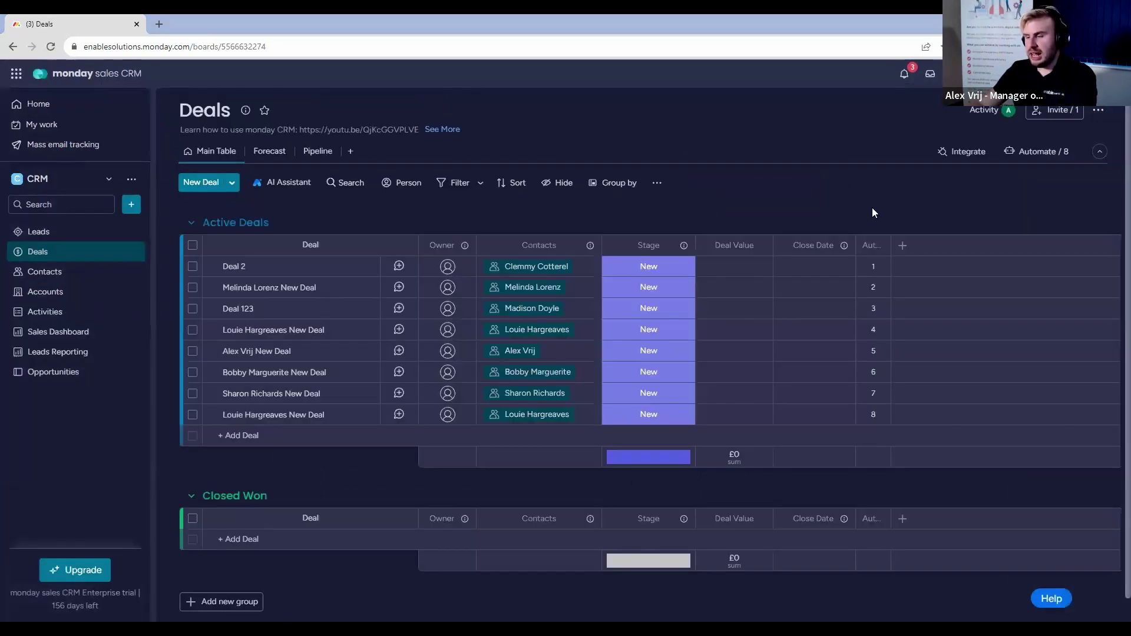
Widen the Auto Number column and set its prefix to 'Deal - 000'.
{"action": "left_click_drag", "start_coordinate": [891, 249], "coordinate": [1023, 250]}
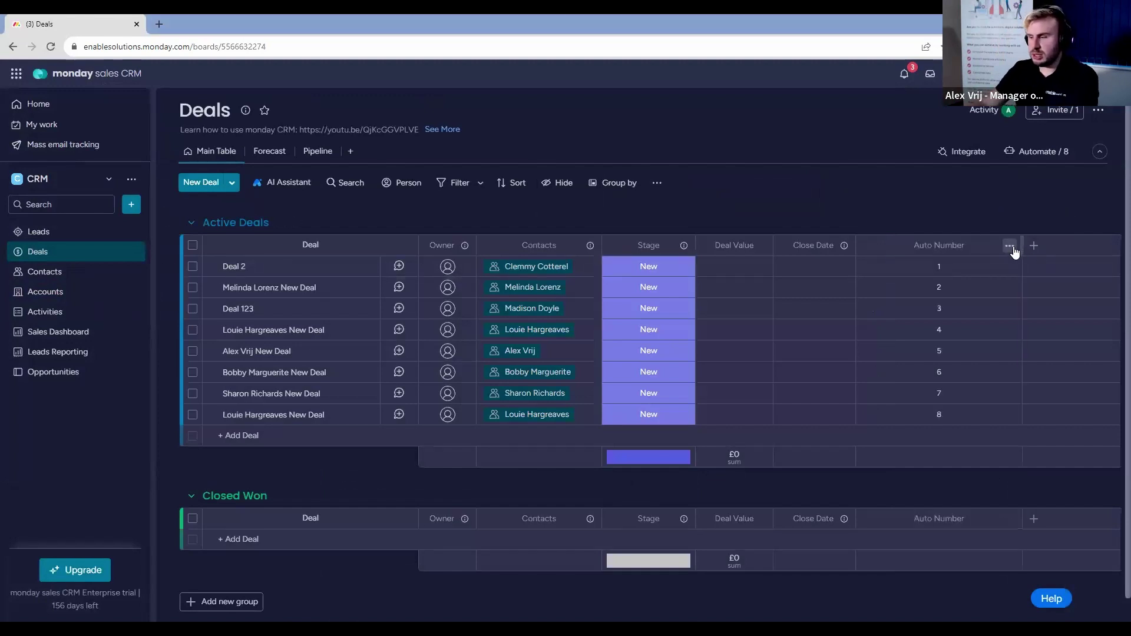
{"action": "left_click", "coordinate": [1010, 245]}
{"action": "mouse_move", "coordinate": [902, 268]}
{"action": "left_click", "coordinate": [824, 272]}
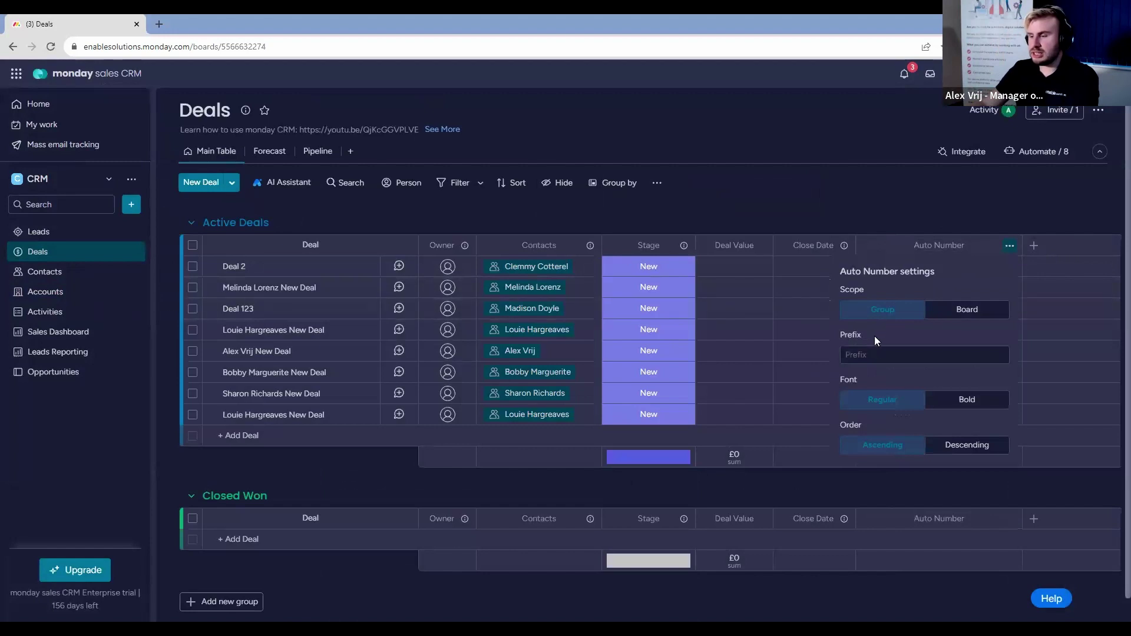
{"action": "left_click", "coordinate": [874, 354]}
{"action": "type", "text": "000"}
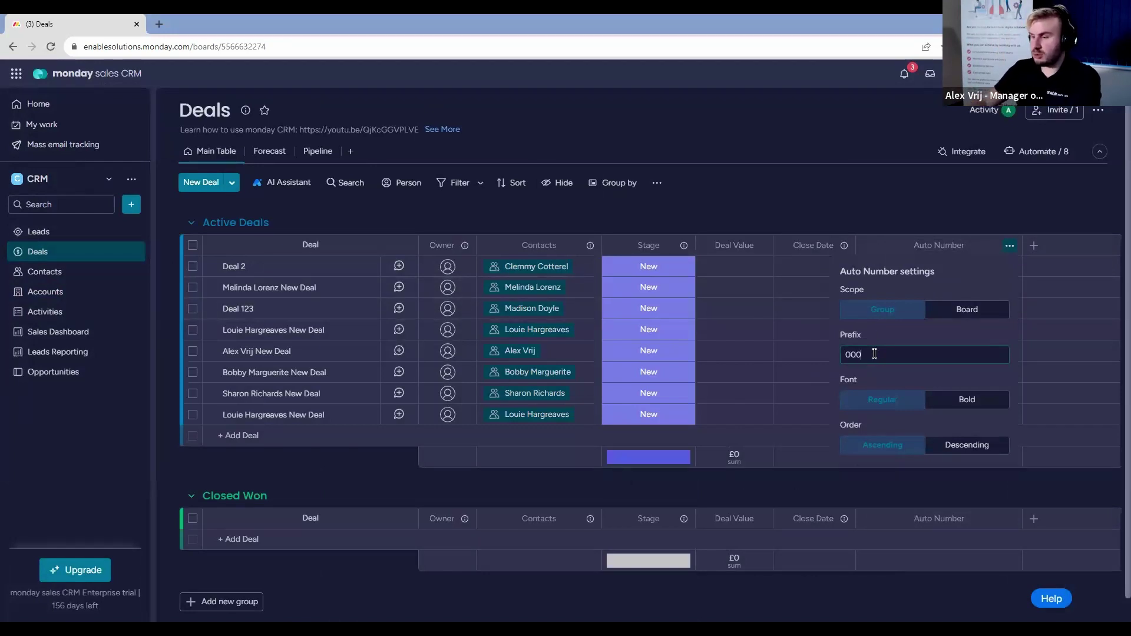
{"action": "type", "text": "Deal -"}
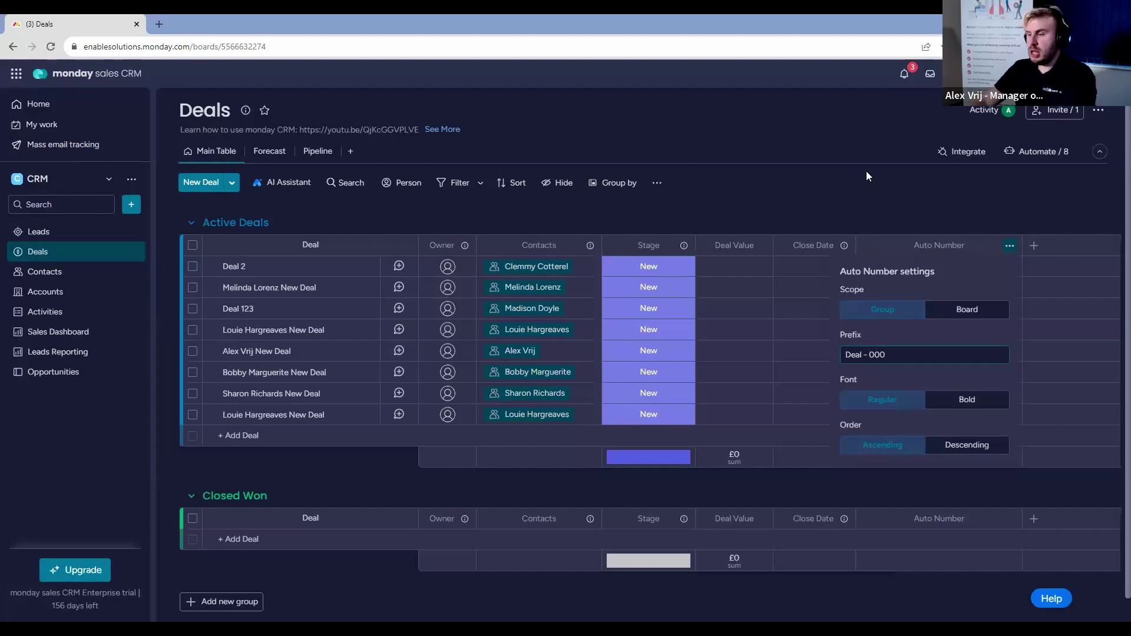
{"action": "left_click", "coordinate": [866, 175]}
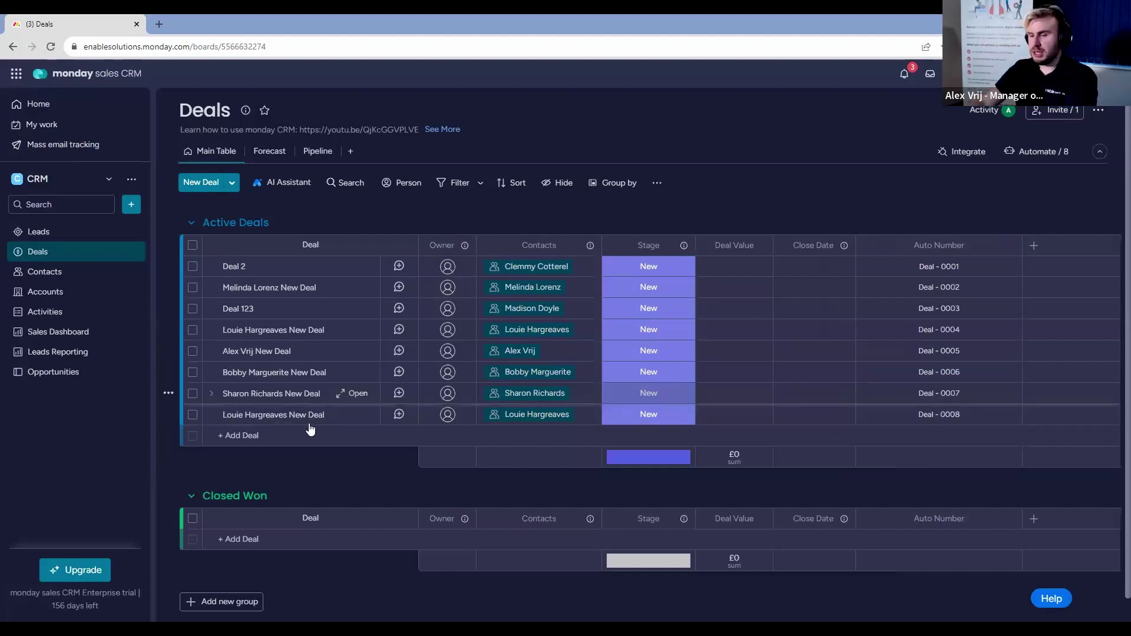
{"action": "left_click_drag", "start_coordinate": [309, 420], "coordinate": [287, 390]}
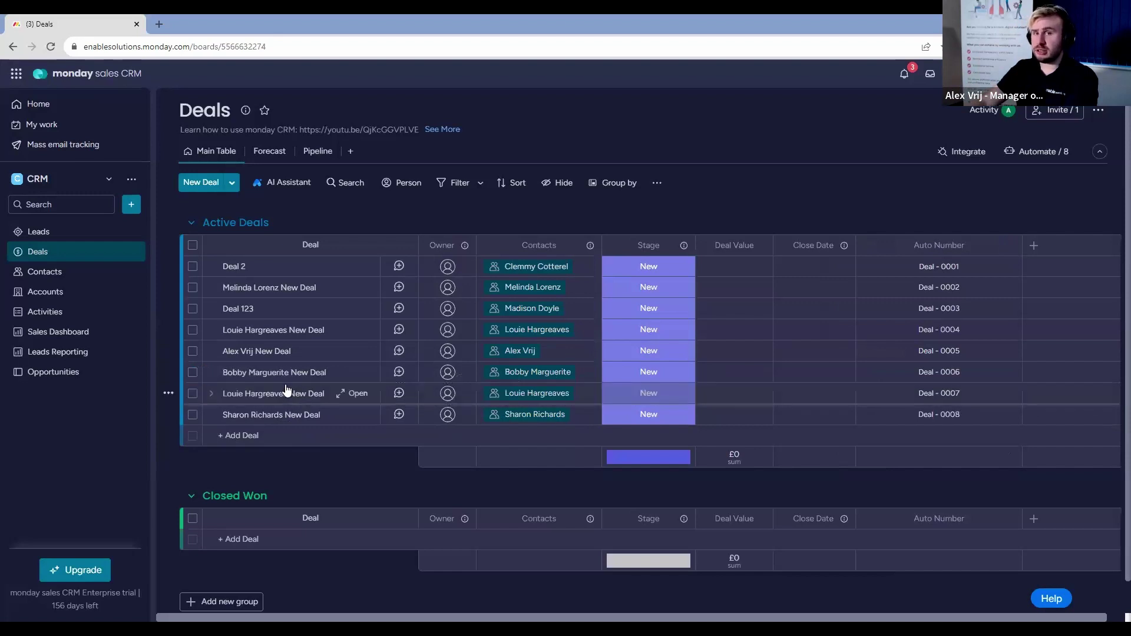
{"action": "left_click_drag", "start_coordinate": [288, 391], "coordinate": [277, 420]}
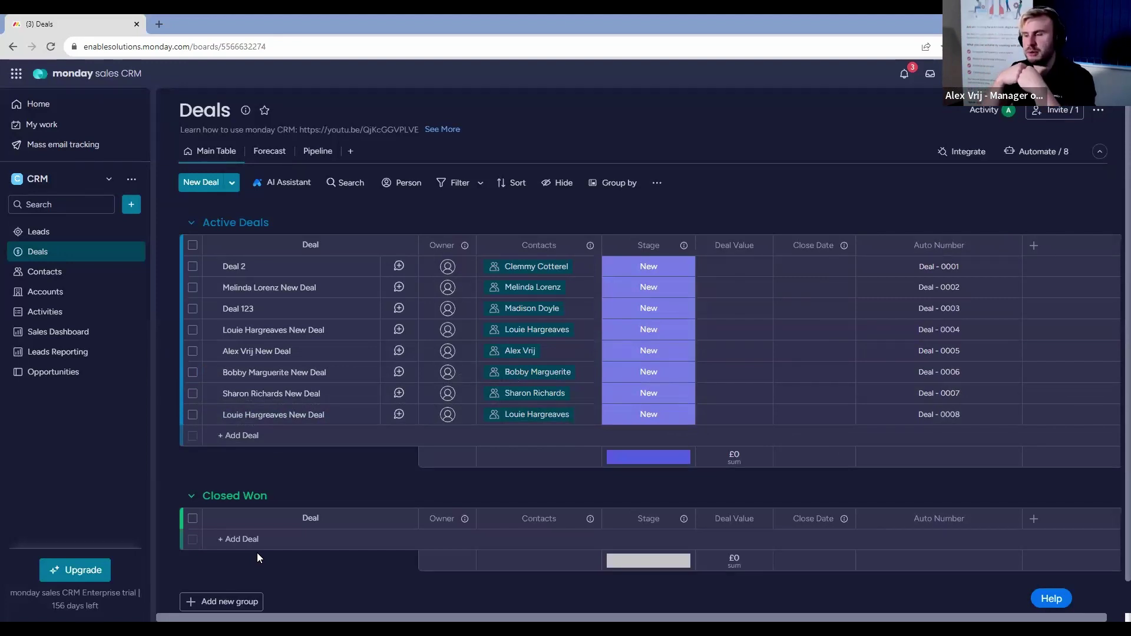
{"action": "left_click", "coordinate": [965, 155]}
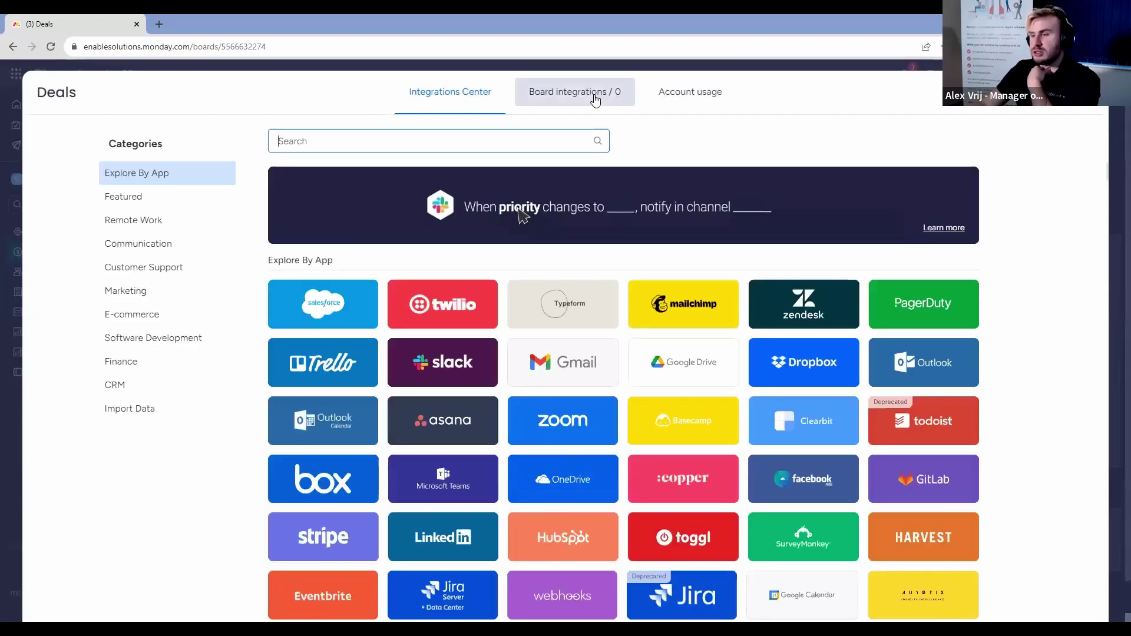
{"action": "key", "text": "Escape"}
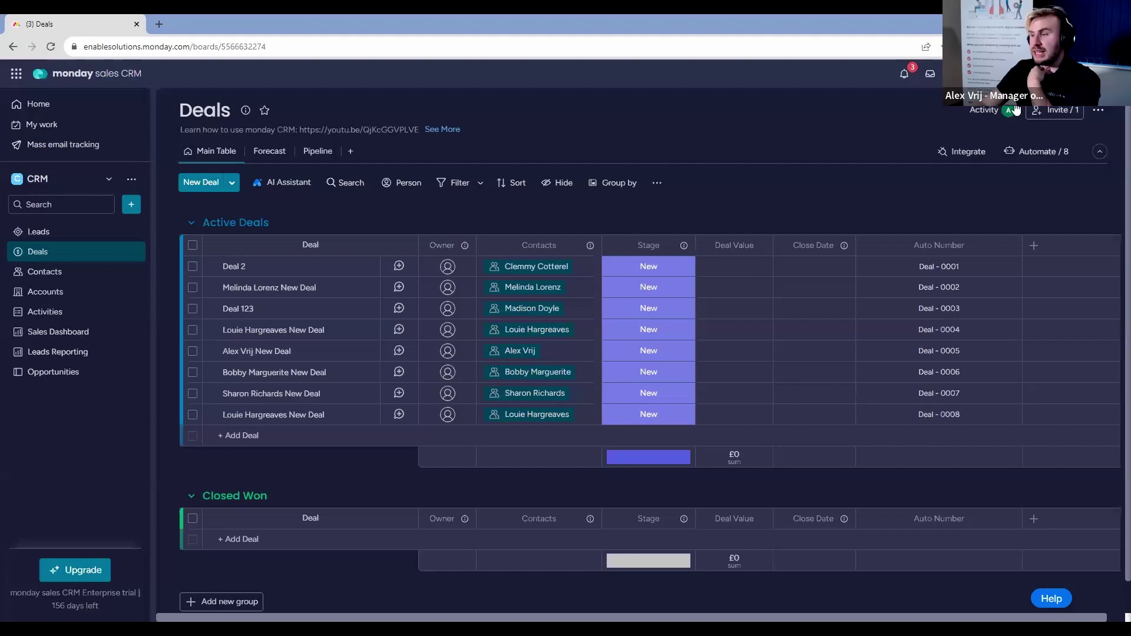
{"action": "left_click", "coordinate": [1017, 108]}
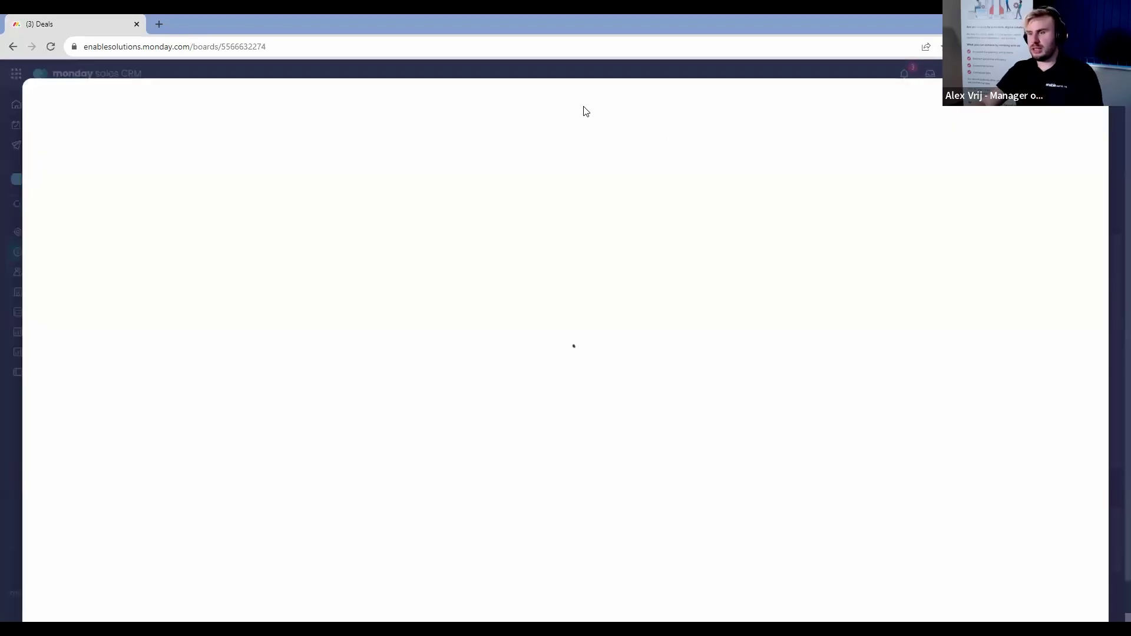
{"action": "left_click", "coordinate": [481, 103]}
{"action": "type", "text": "autoID"}
{"action": "key", "text": "Return"}
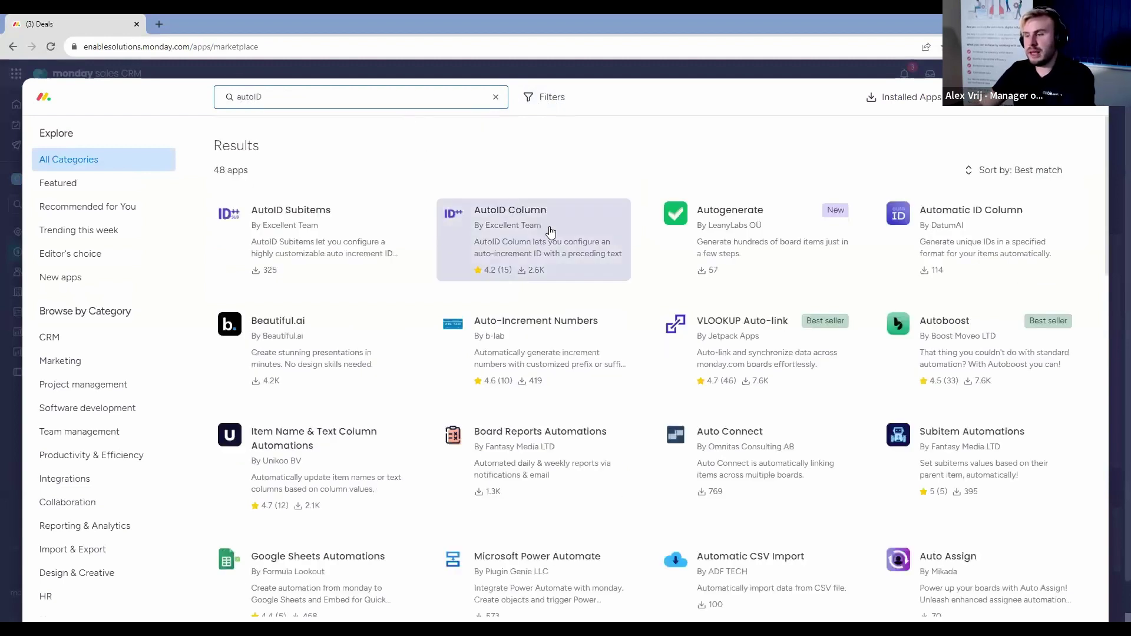
{"action": "left_click", "coordinate": [577, 236]}
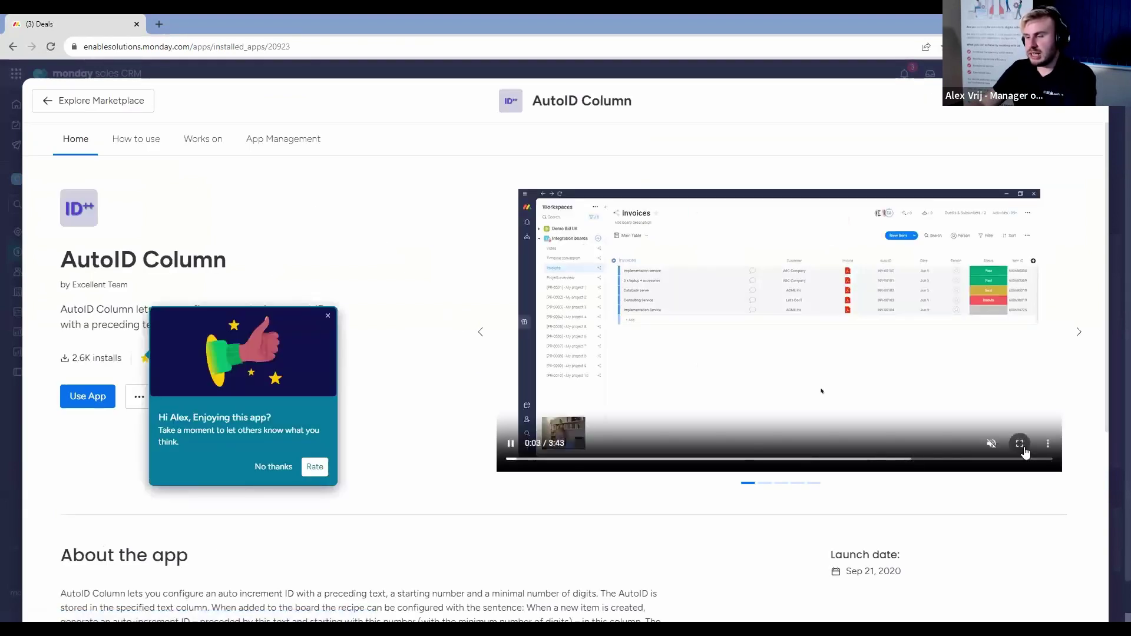
Return to Deals and open the AutoID Column app's recipes in the Integrations Center.
{"action": "left_click", "coordinate": [1116, 165]}
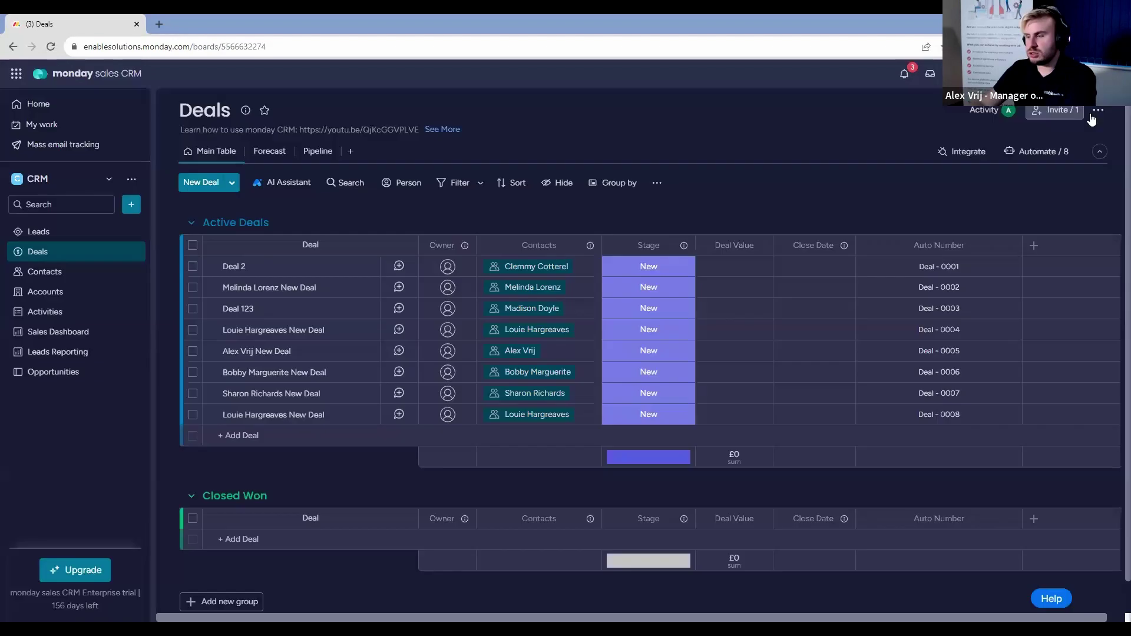
{"action": "left_click", "coordinate": [976, 155]}
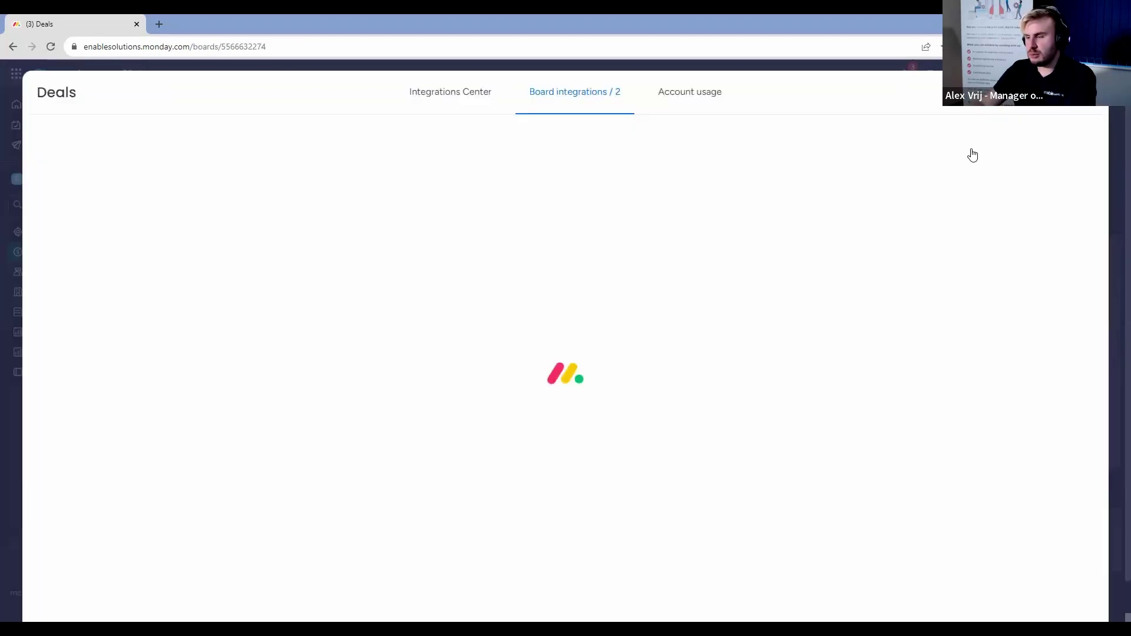
{"action": "left_click", "coordinate": [455, 95]}
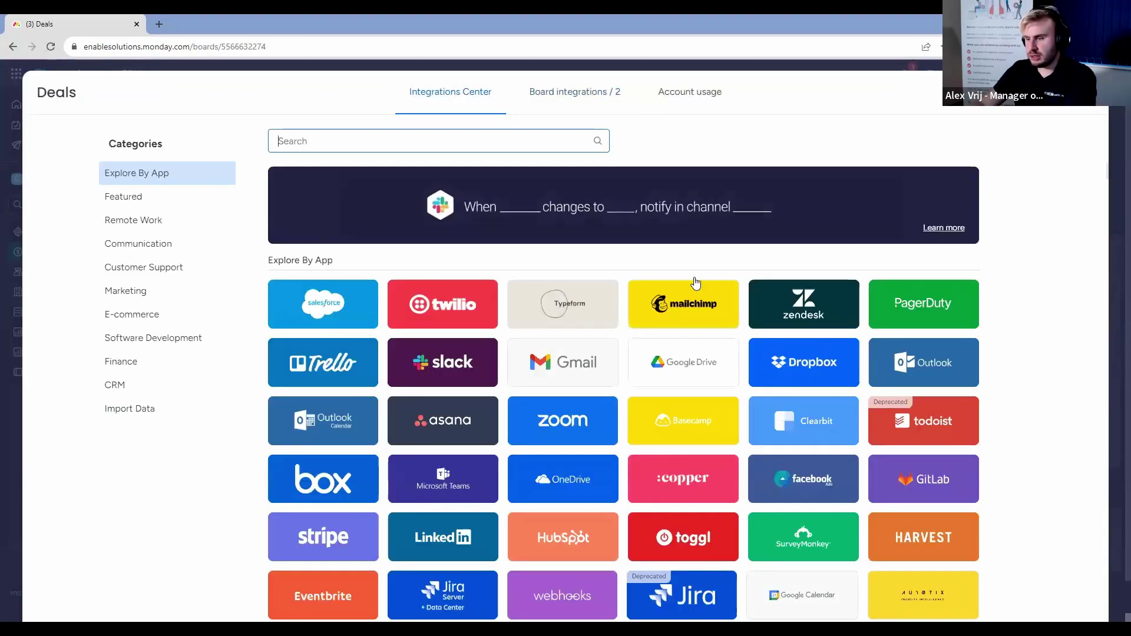
{"action": "scroll", "coordinate": [695, 283], "scroll_direction": "down", "scroll_amount": 8}
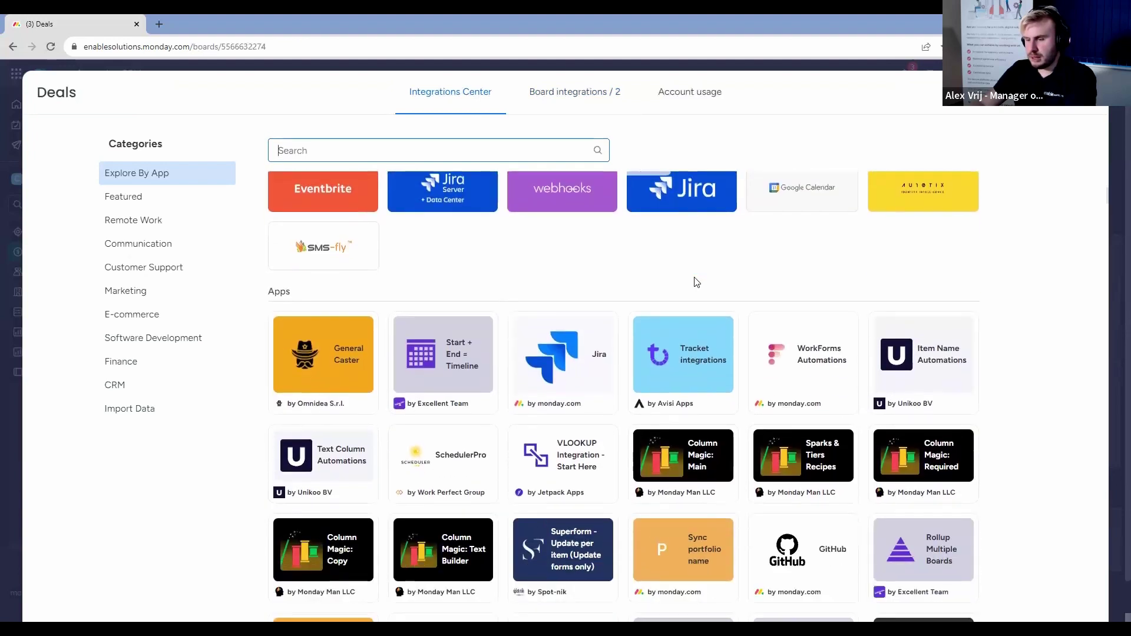
{"action": "scroll", "coordinate": [694, 282], "scroll_direction": "down", "scroll_amount": 4}
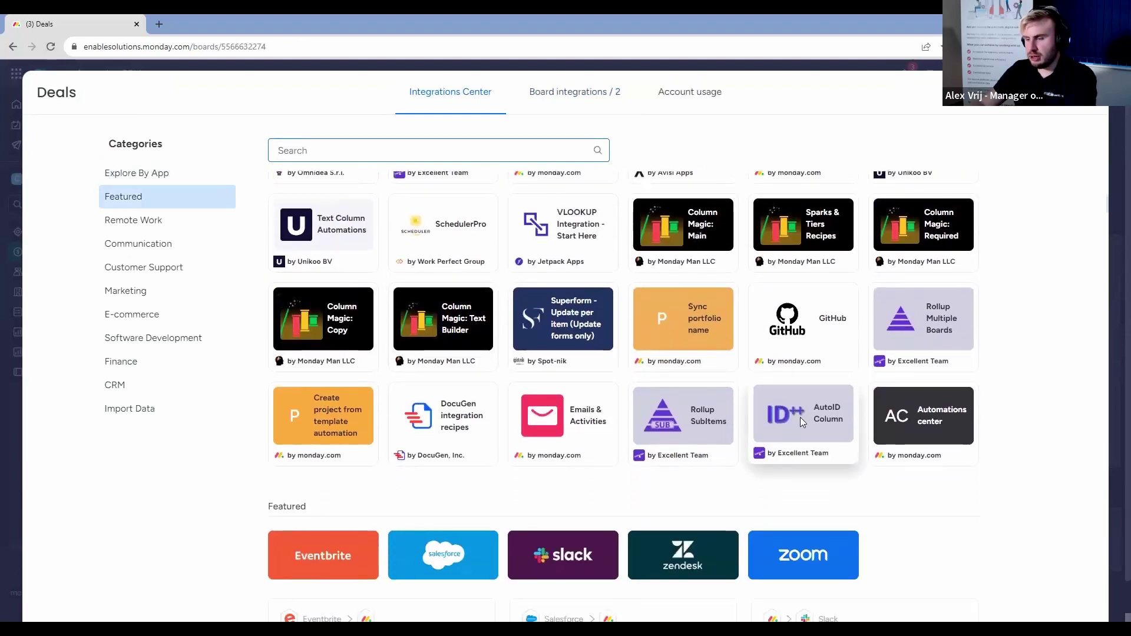
{"action": "left_click", "coordinate": [803, 412]}
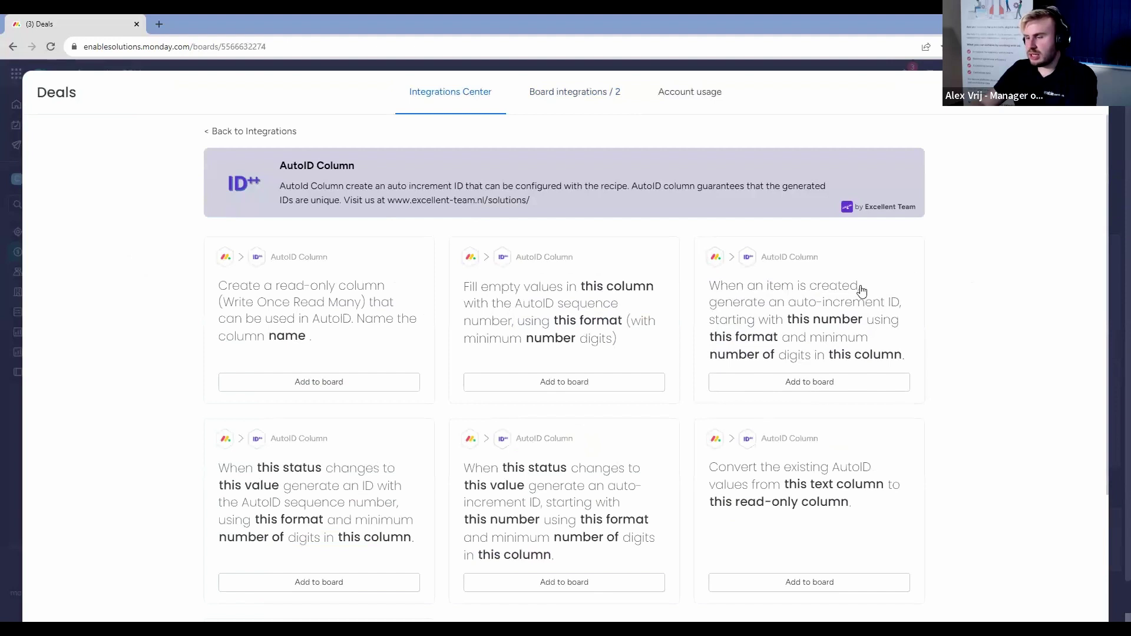
{"action": "scroll", "coordinate": [795, 330], "scroll_direction": "down", "scroll_amount": 1}
{"action": "scroll", "coordinate": [807, 366], "scroll_direction": "down", "scroll_amount": 1}
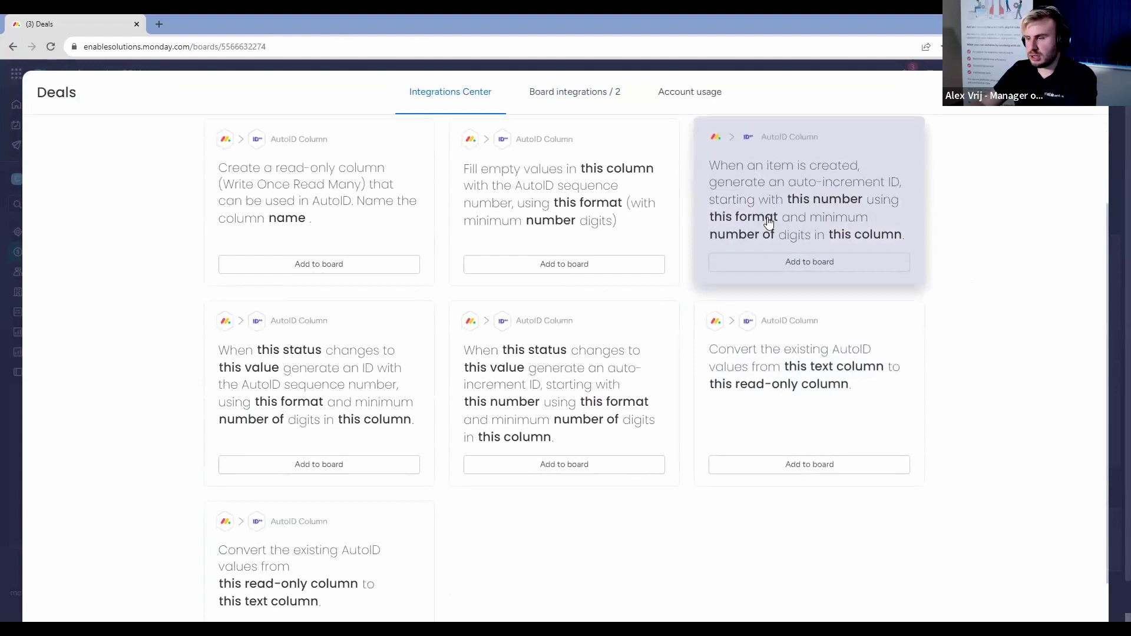
Pick the auto-increment-on-item-creation recipe, starting at 1 with ID format 'Deal - 001'.
{"action": "left_click", "coordinate": [832, 222]}
{"action": "left_click", "coordinate": [865, 311]}
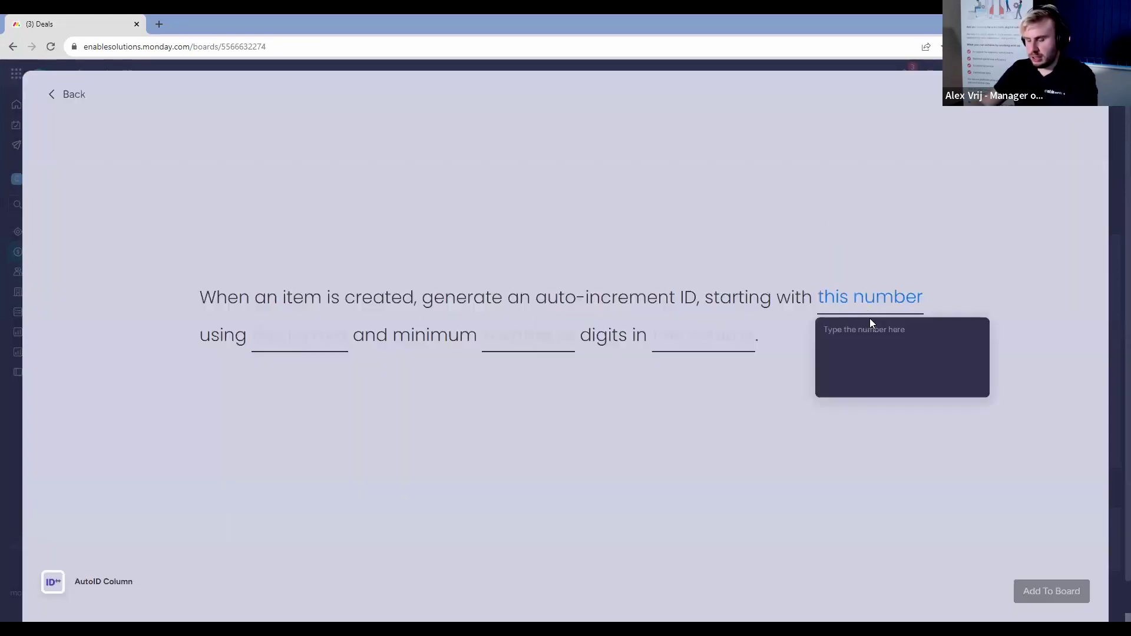
{"action": "type", "text": "1"}
{"action": "left_click", "coordinate": [306, 343]}
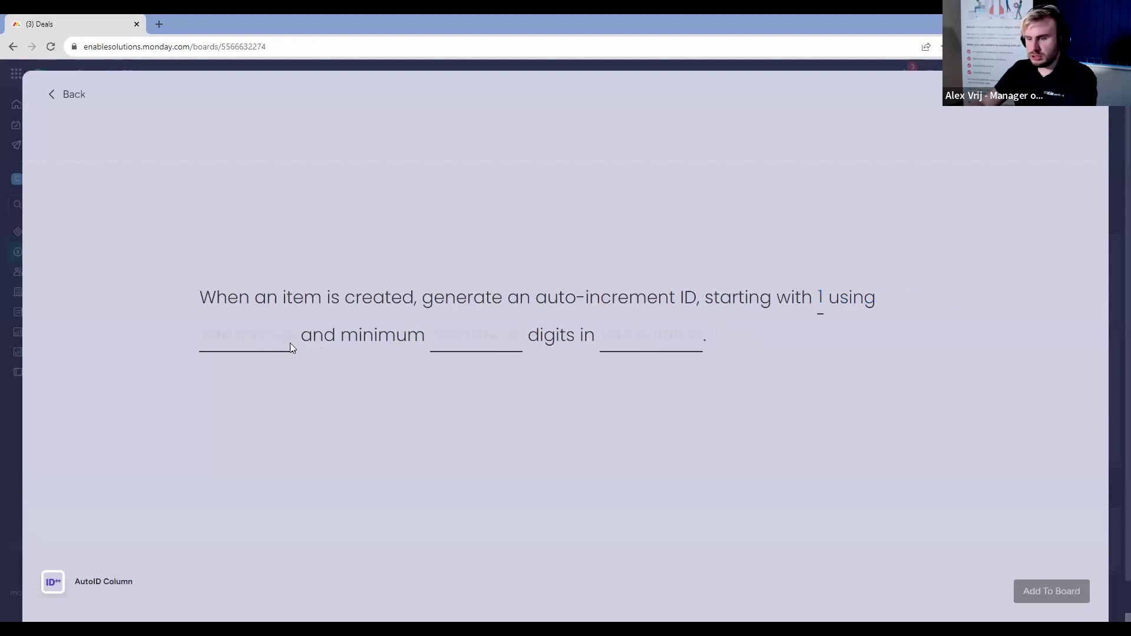
{"action": "left_click", "coordinate": [275, 351]}
{"action": "type", "text": "Deal"}
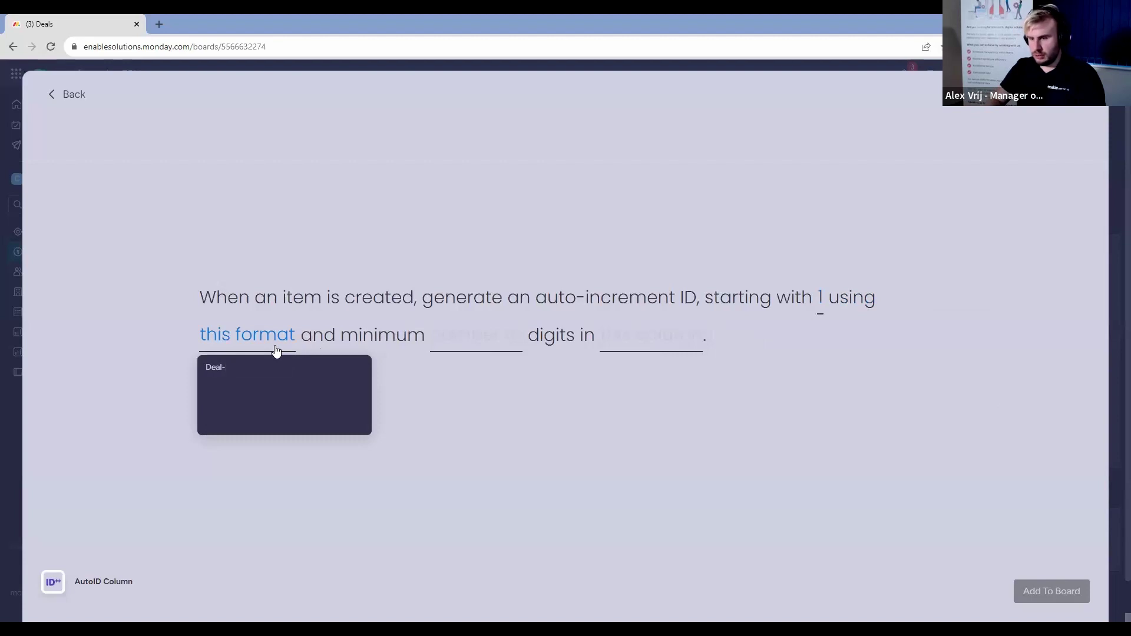
{"action": "type", "text": " - 001"}
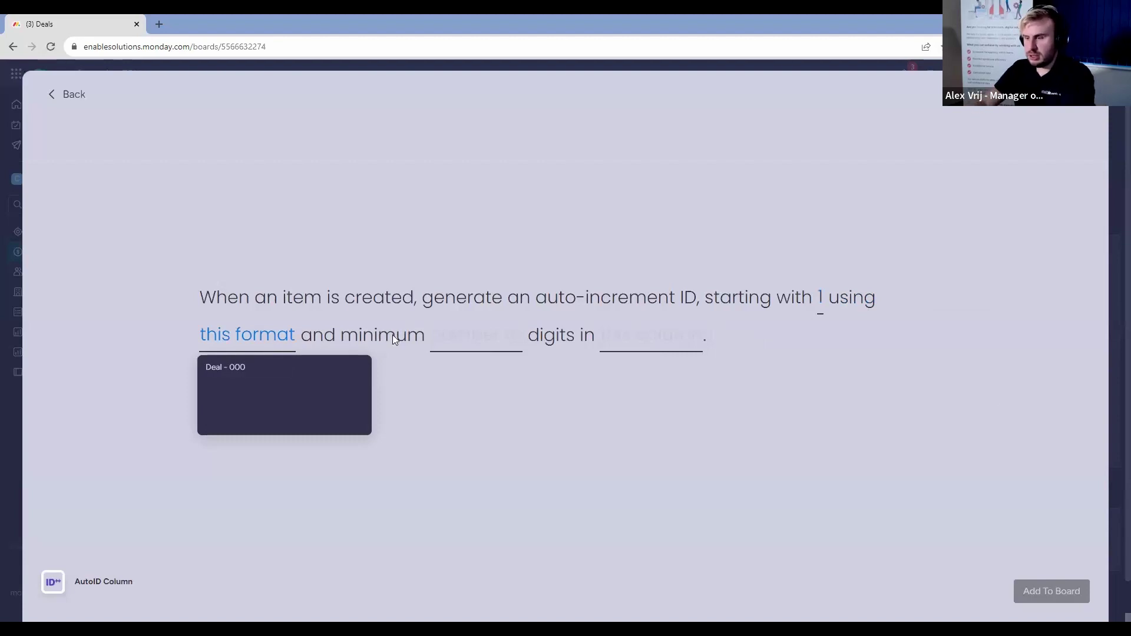
{"action": "left_click", "coordinate": [487, 355]}
Set the minimum digits to 4 and open the target column list.
{"action": "left_click", "coordinate": [492, 349]}
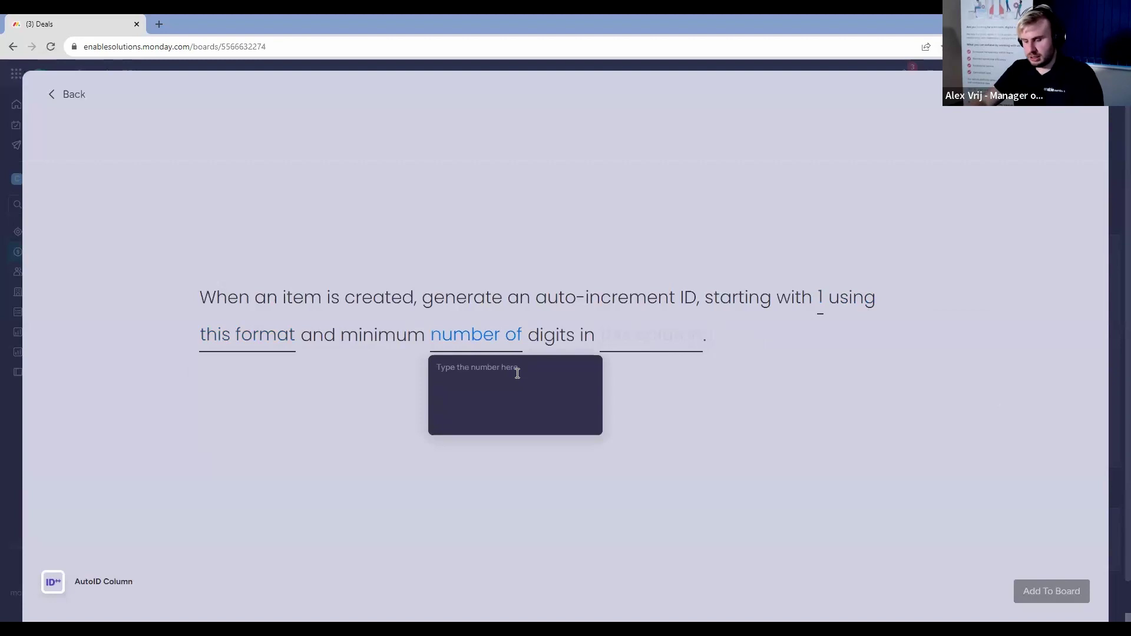
{"action": "type", "text": "4"}
{"action": "key", "text": "Return"}
{"action": "left_click", "coordinate": [262, 334]}
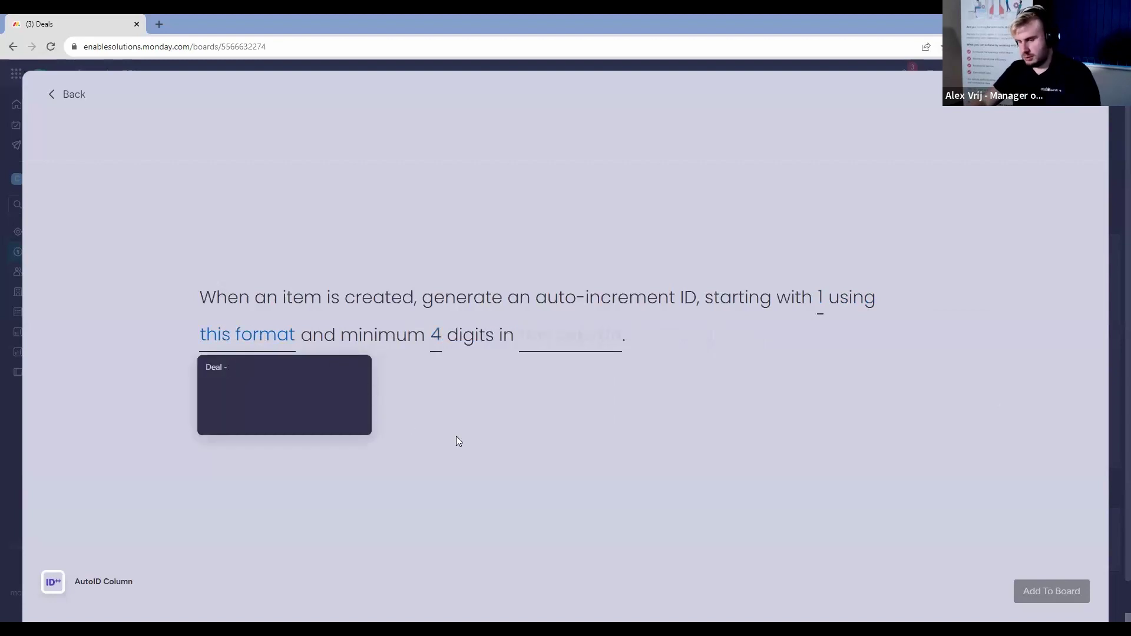
{"action": "left_click", "coordinate": [549, 349]}
{"action": "left_click", "coordinate": [557, 341]}
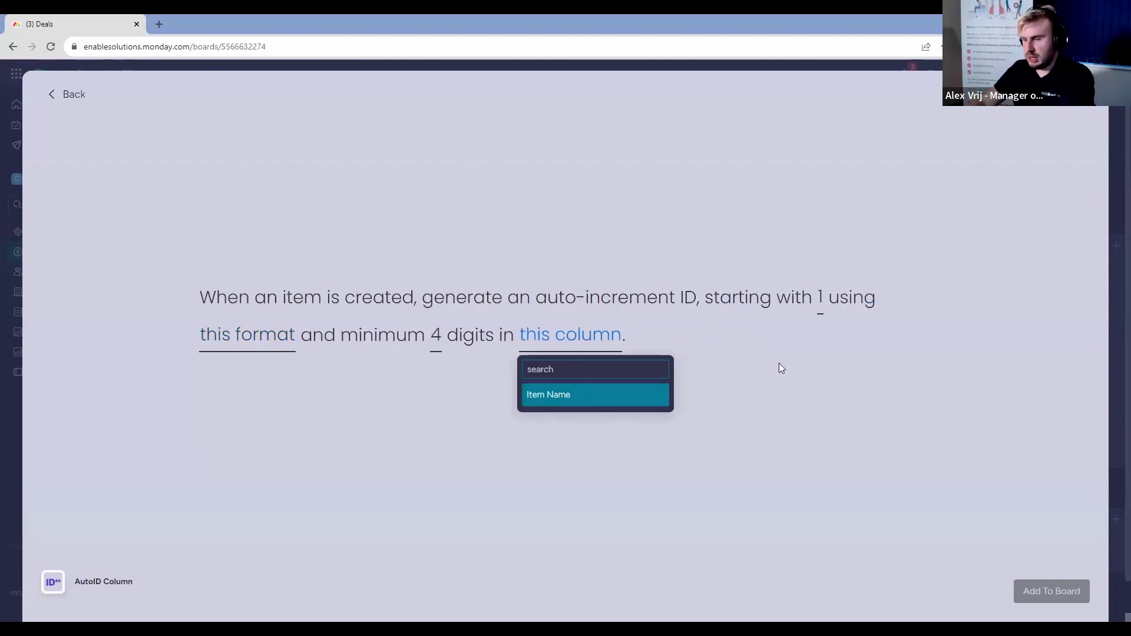
Close the AutoID recipe and delete the Deal Num column.
{"action": "left_click", "coordinate": [1112, 353]}
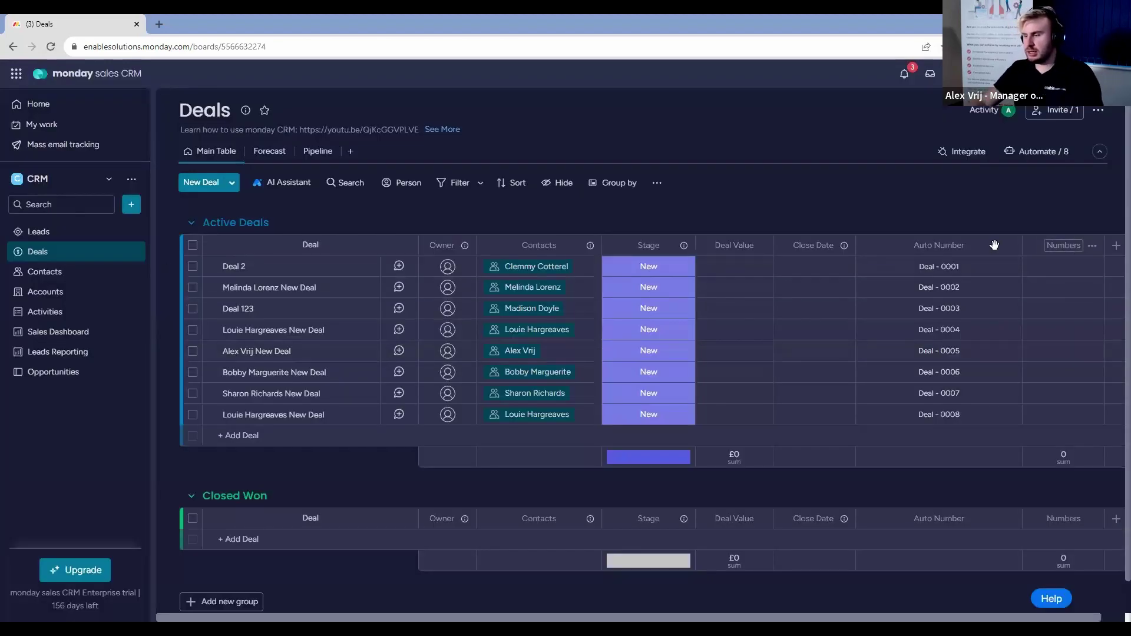
{"action": "left_click", "coordinate": [1092, 246]}
{"action": "left_click", "coordinate": [1012, 451]}
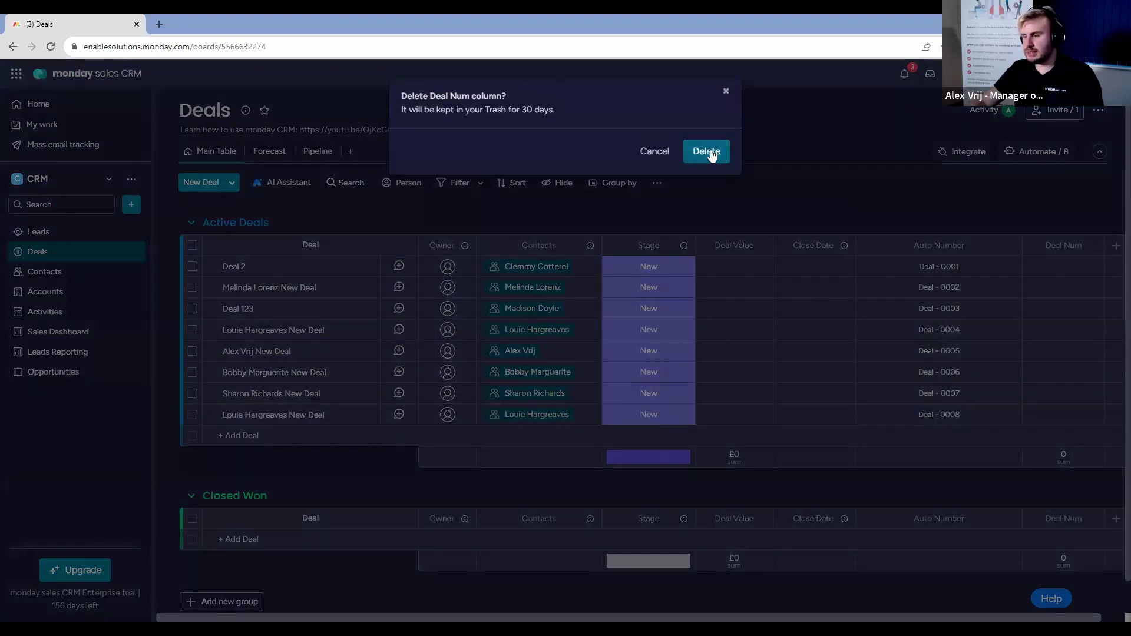
{"action": "left_click", "coordinate": [710, 151]}
Add a Text column after Auto Number and name it 'Deal ID'.
{"action": "left_click", "coordinate": [1034, 245]}
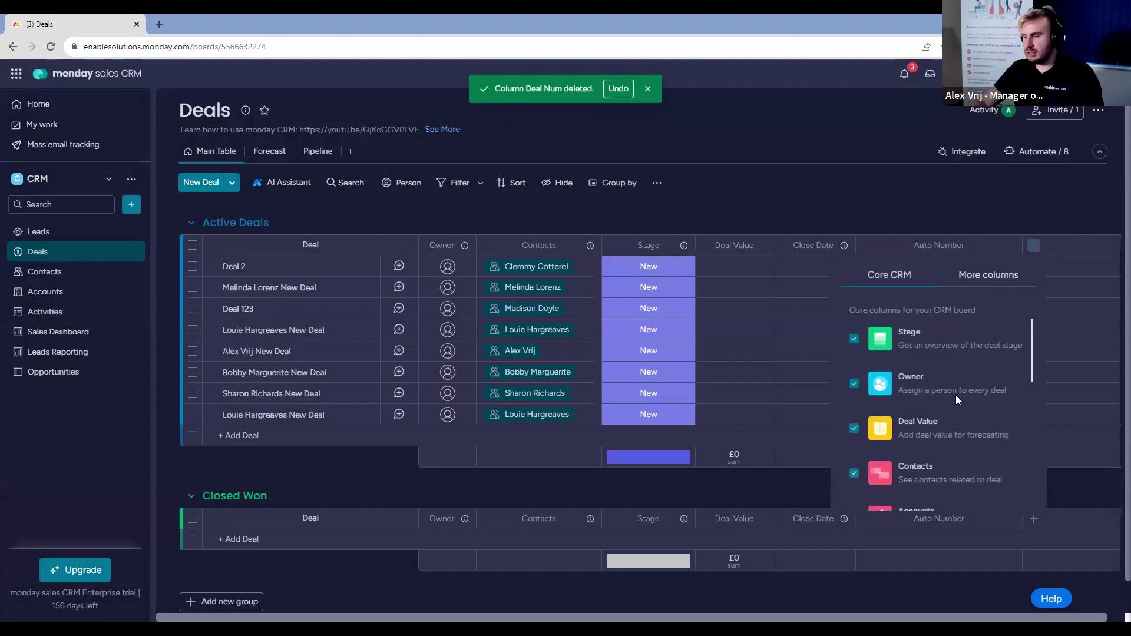
{"action": "left_click", "coordinate": [987, 281]}
{"action": "left_click", "coordinate": [874, 346]}
{"action": "left_click", "coordinate": [1049, 247]}
{"action": "type", "text": "Deadl ID"}
{"action": "key", "text": "Left"}
{"action": "key", "text": "Left"}
{"action": "key", "text": "Left"}
{"action": "key", "text": "Left"}
{"action": "key", "text": "BackSpace"}
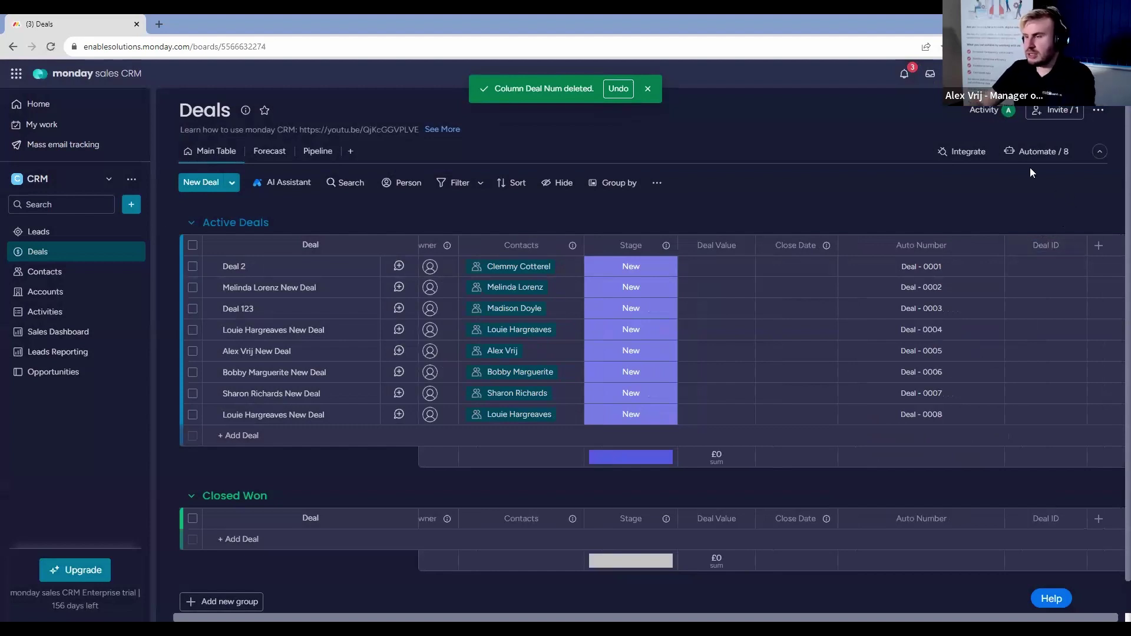
Work through the board's integrations menus to reach the Integrations Center app catalogue.
{"action": "left_click", "coordinate": [962, 151]}
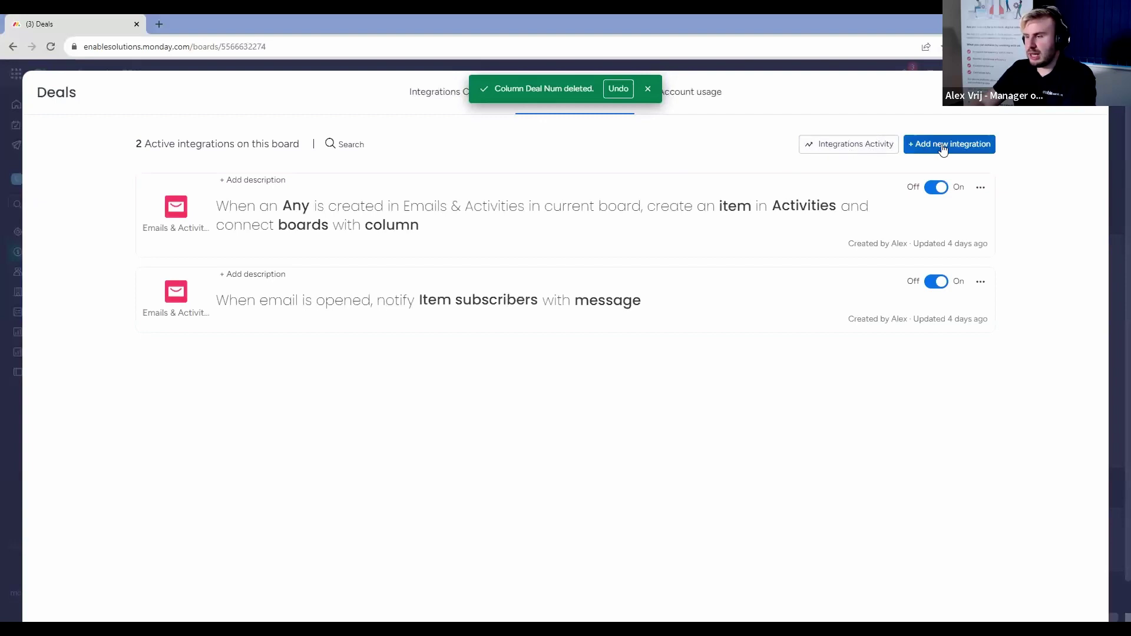
{"action": "left_click", "coordinate": [959, 150]}
{"action": "key", "text": "Escape"}
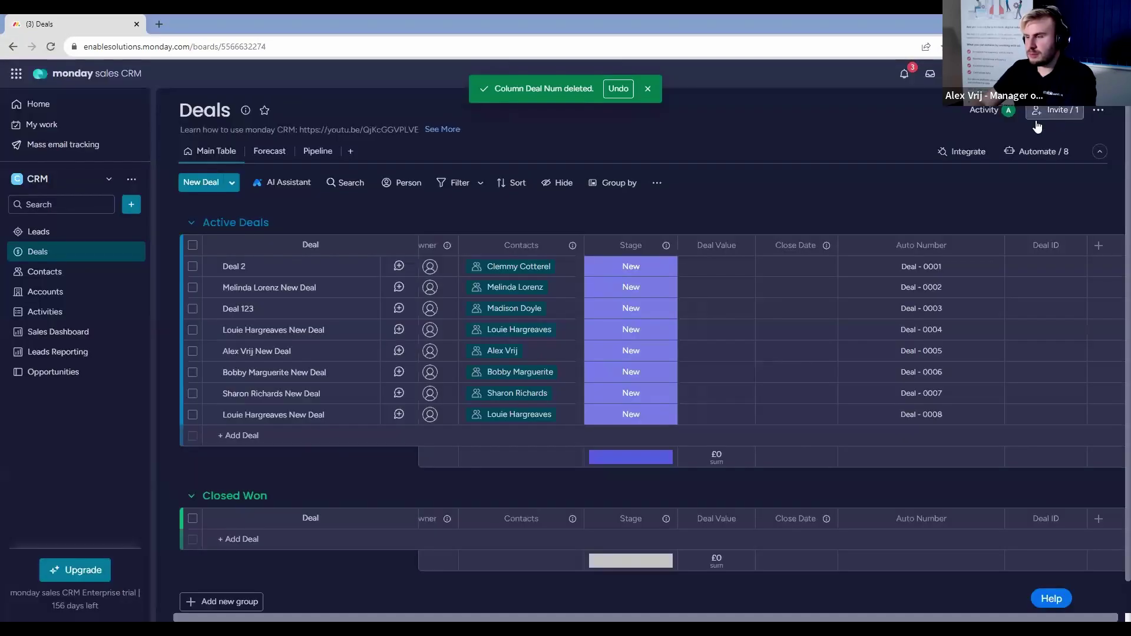
{"action": "left_click", "coordinate": [981, 151]}
{"action": "left_click", "coordinate": [983, 150]}
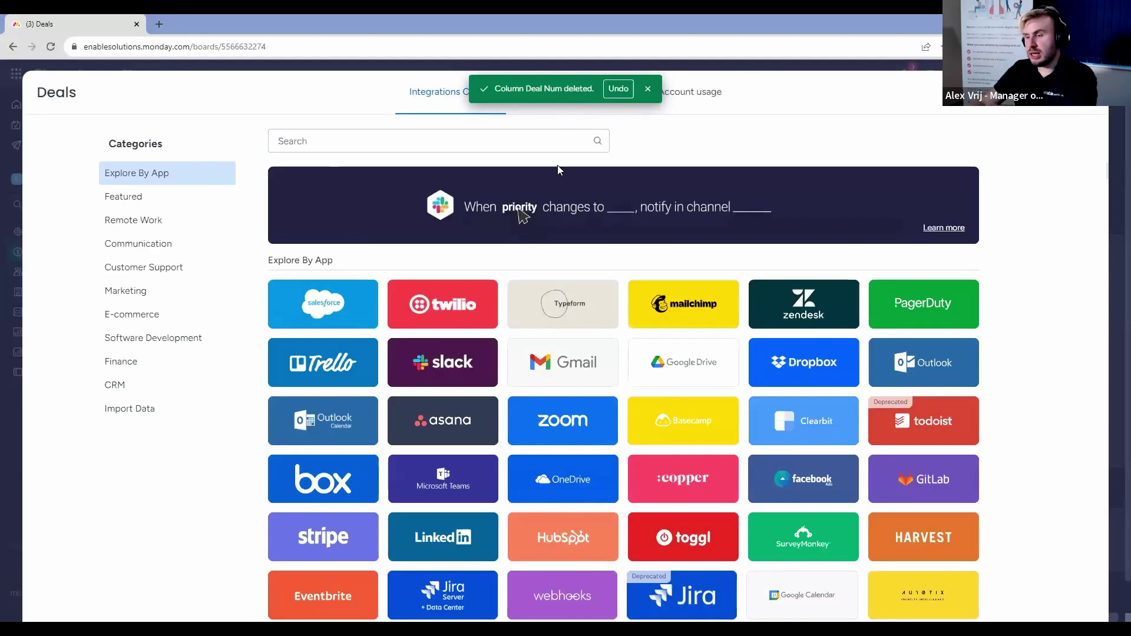
{"action": "left_click", "coordinate": [560, 110]}
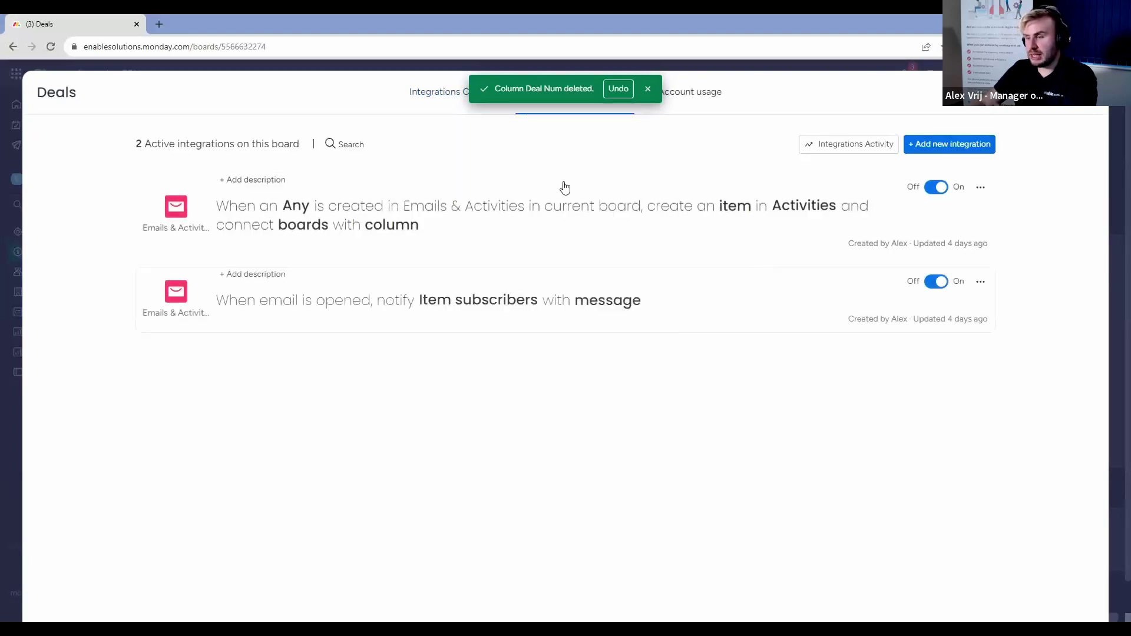
{"action": "left_click", "coordinate": [442, 92]}
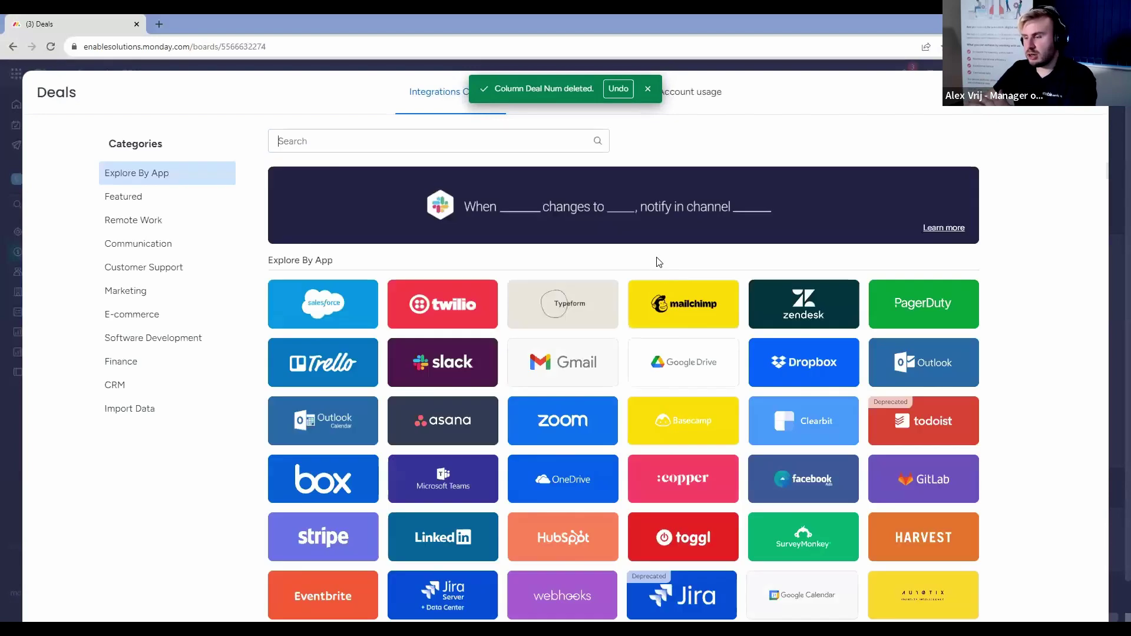
Browse the Rollup Multiple Boards recipes and the account's automation usage.
{"action": "scroll", "coordinate": [659, 261], "scroll_direction": "down", "scroll_amount": 7}
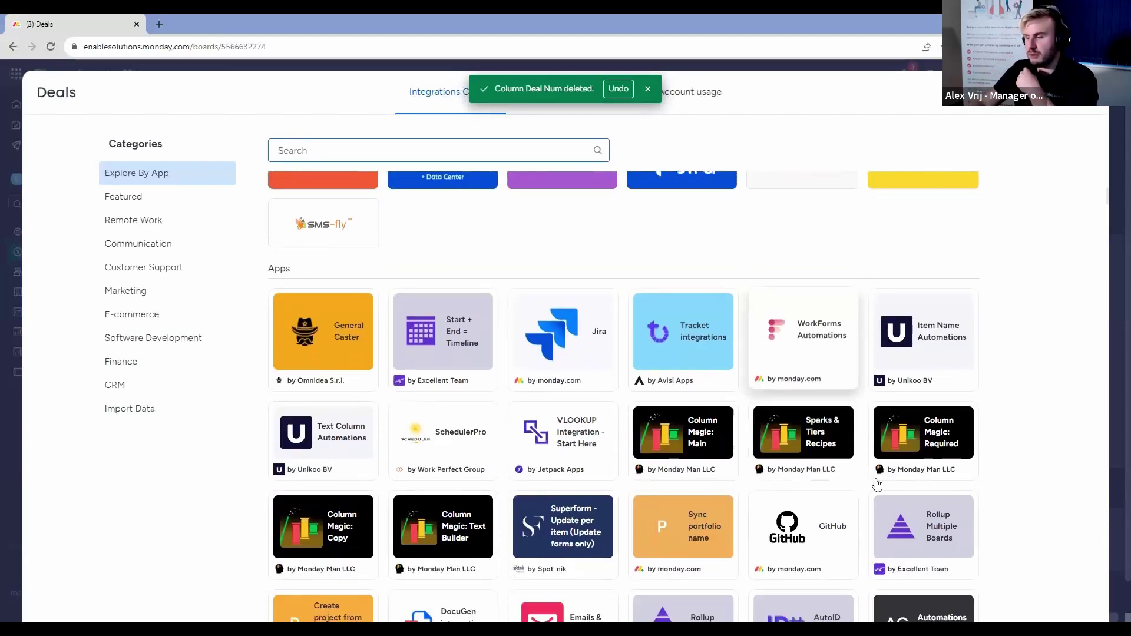
{"action": "left_click", "coordinate": [905, 508]}
{"action": "scroll", "coordinate": [766, 383], "scroll_direction": "down", "scroll_amount": 2}
{"action": "scroll", "coordinate": [1045, 132], "scroll_direction": "up", "scroll_amount": 3}
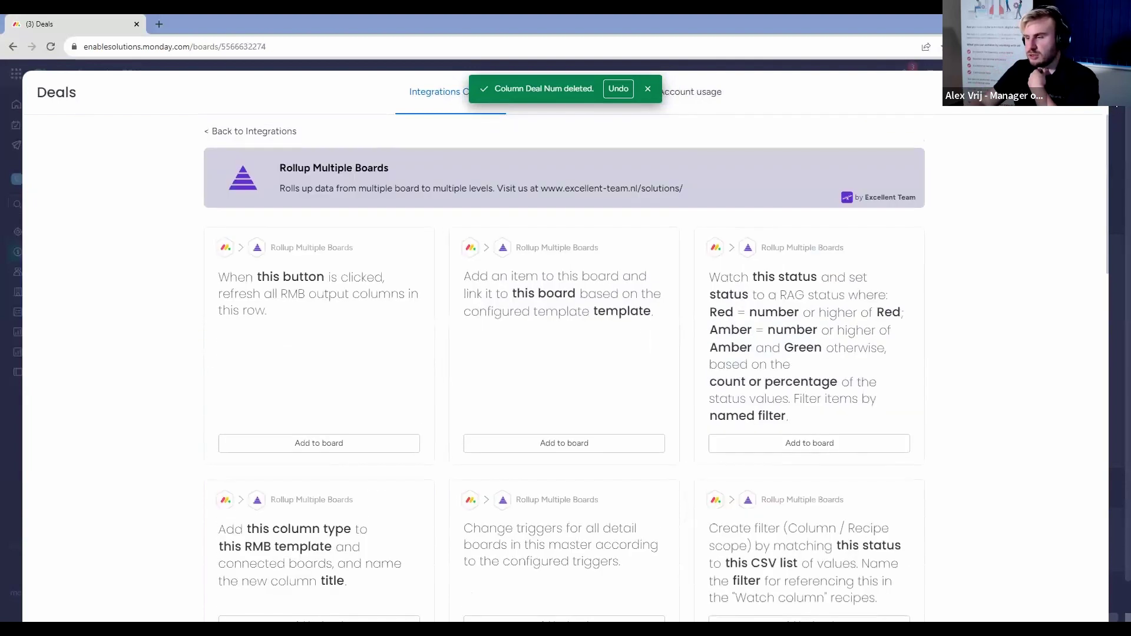
{"action": "left_click", "coordinate": [693, 97]}
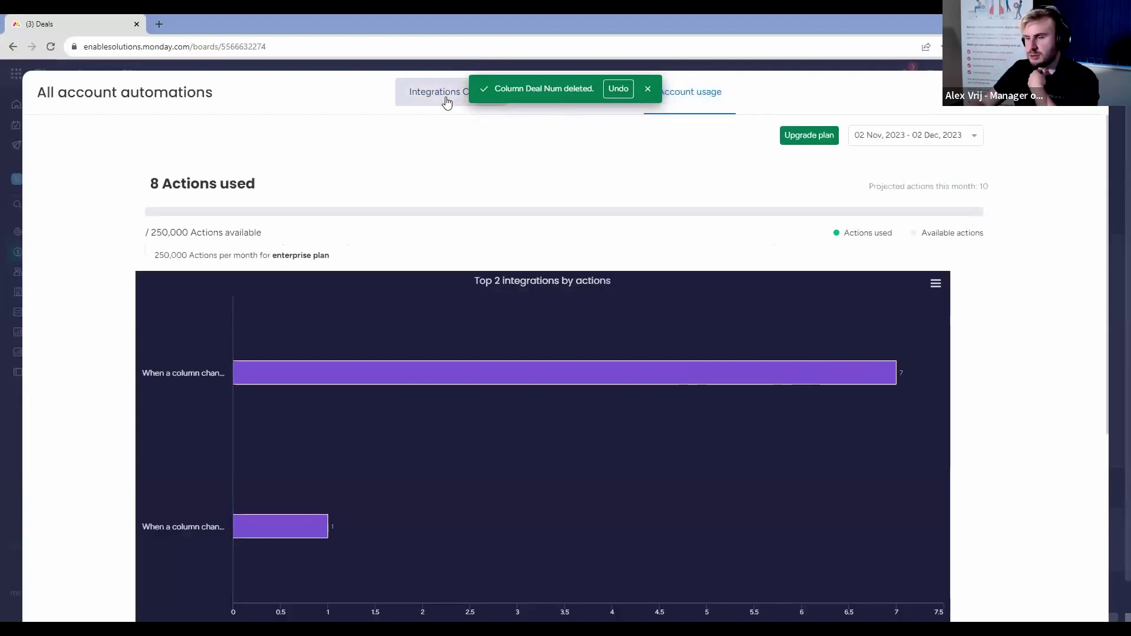
{"action": "left_click", "coordinate": [454, 93]}
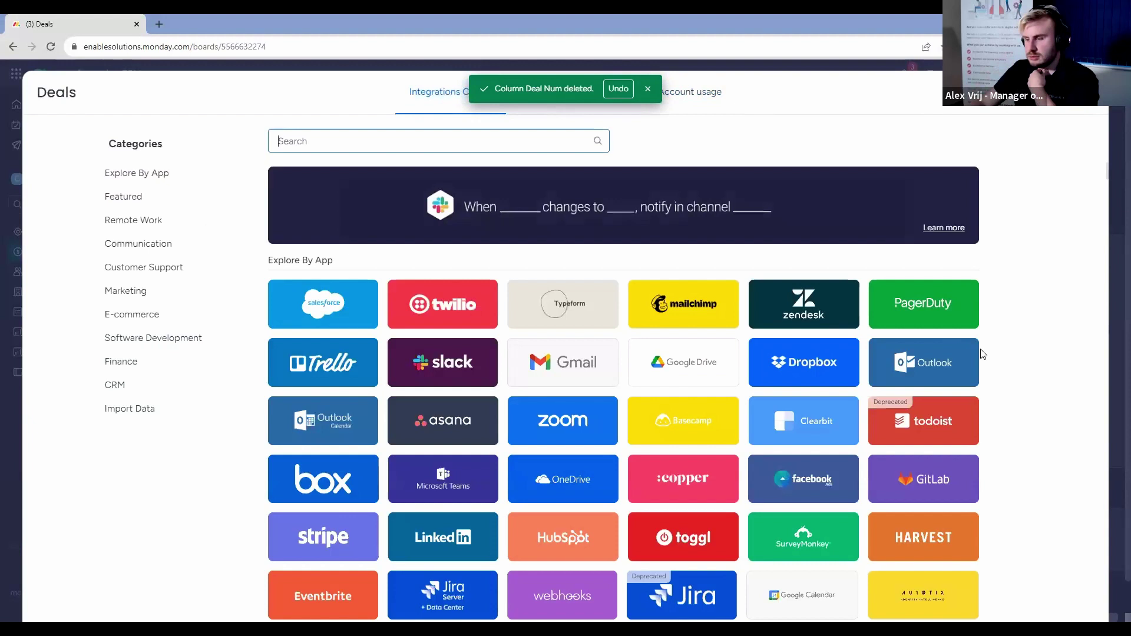
Open the AutoID Column app and choose its auto-increment-on-item-creation recipe.
{"action": "scroll", "coordinate": [827, 443], "scroll_direction": "down", "scroll_amount": 1}
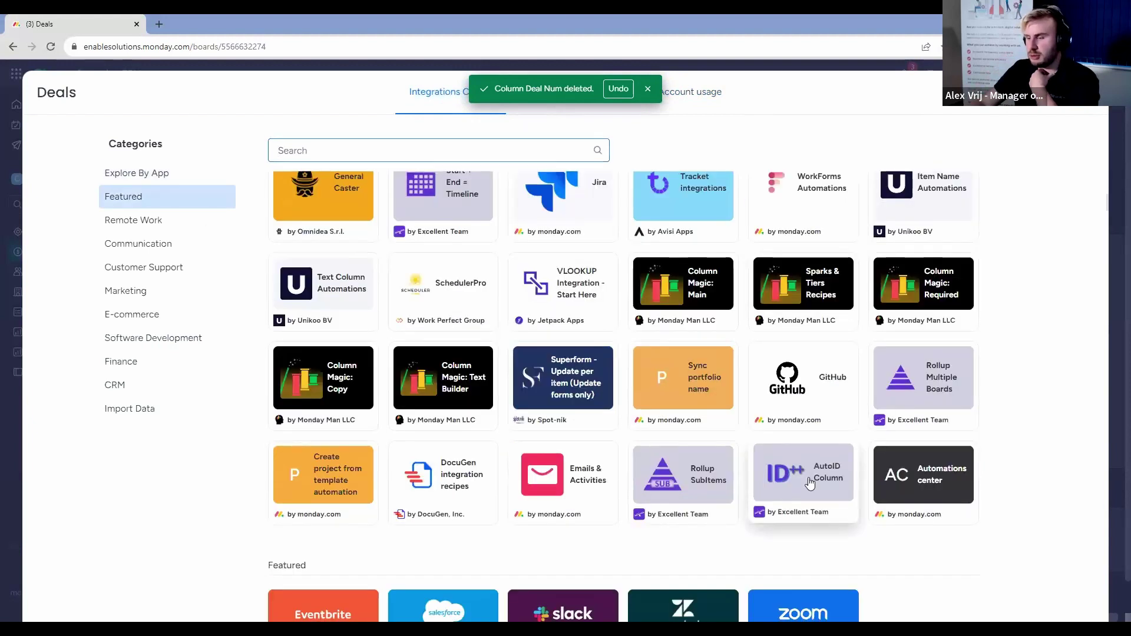
{"action": "left_click", "coordinate": [803, 548]}
{"action": "scroll", "coordinate": [759, 415], "scroll_direction": "down", "scroll_amount": 2}
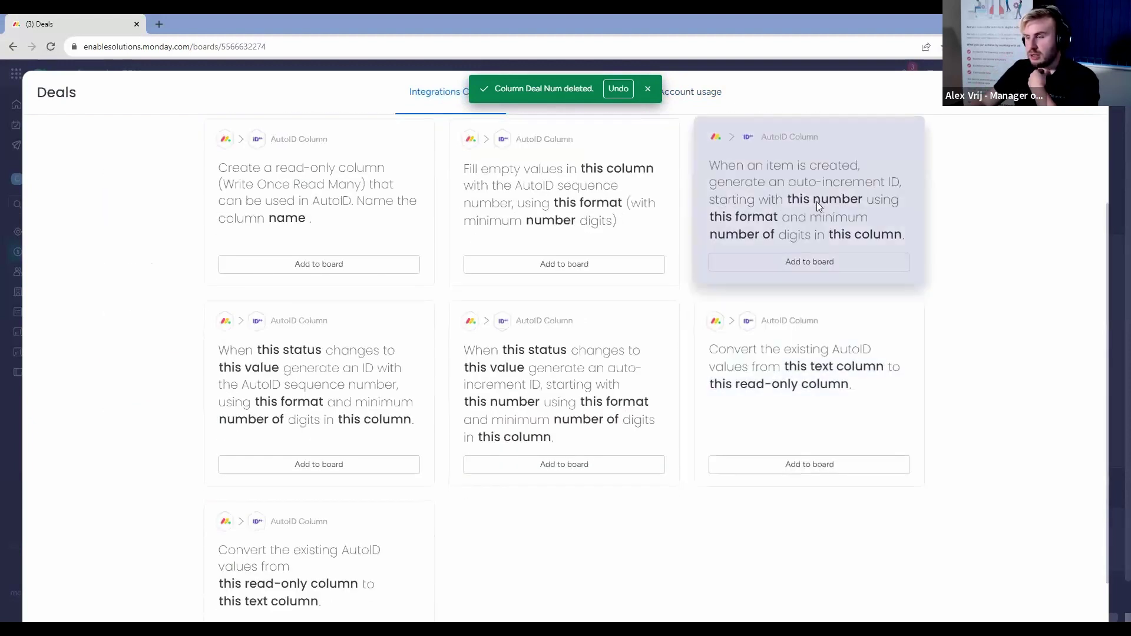
{"action": "left_click", "coordinate": [817, 201]}
Fill in the recipe's ID format, starting number 1 and minimum 4 digits.
{"action": "left_click", "coordinate": [325, 343]}
{"action": "type", "text": "Deal -"}
{"action": "left_click", "coordinate": [874, 311]}
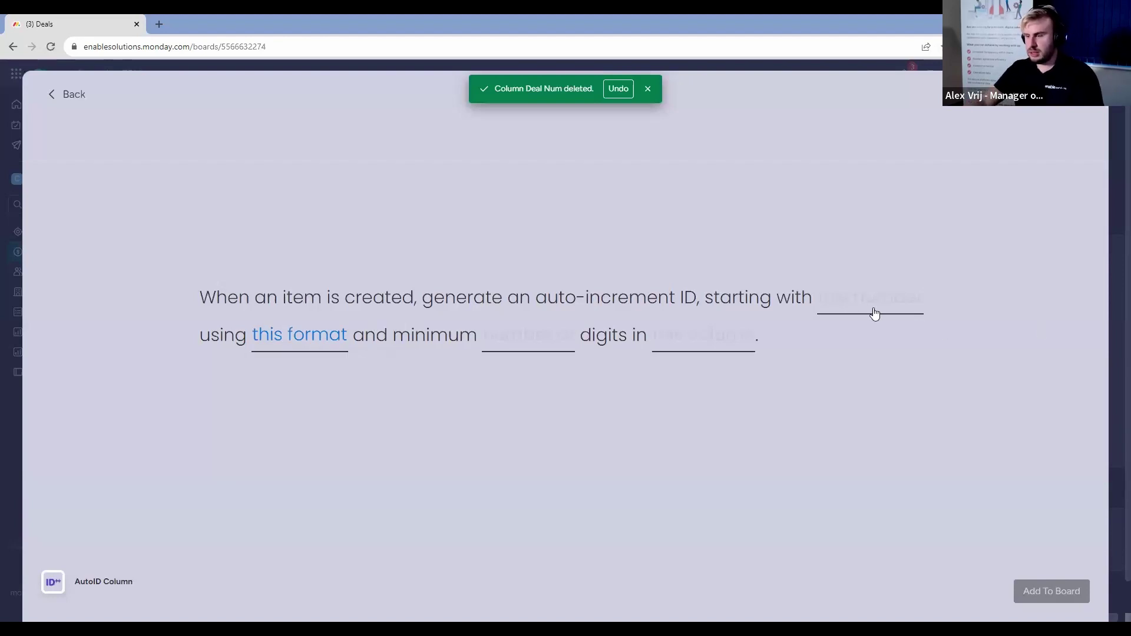
{"action": "key", "text": "Return"}
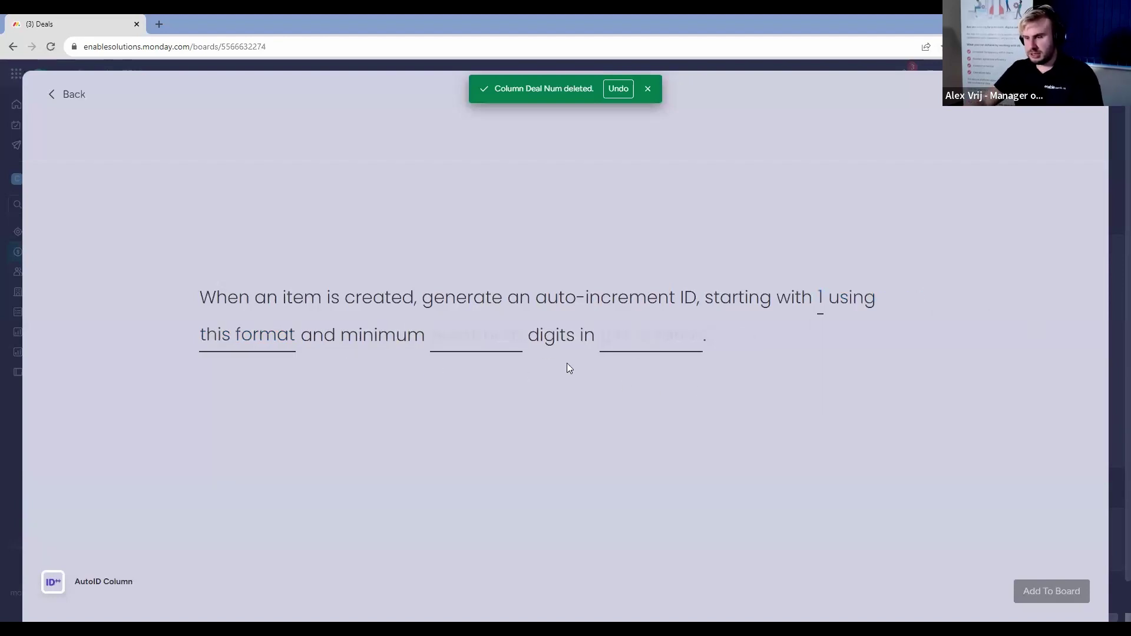
{"action": "left_click", "coordinate": [502, 341]}
{"action": "type", "text": "4"}
{"action": "key", "text": "Return"}
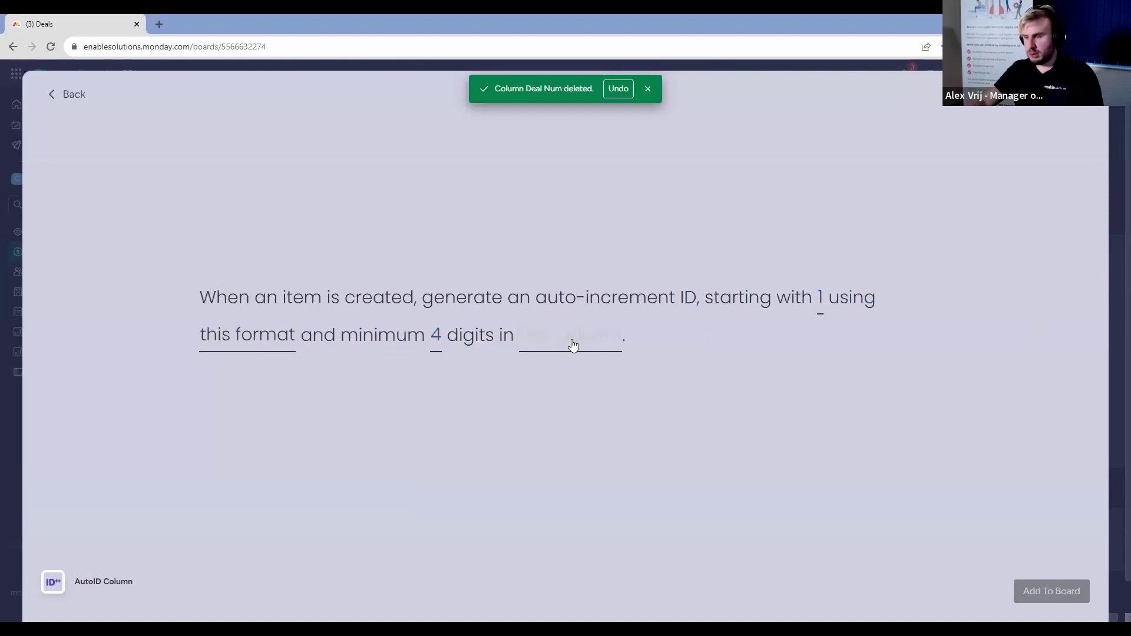
Target the Deal ID column, try adding the recipe to the board, and dismiss the error.
{"action": "left_click", "coordinate": [575, 348]}
{"action": "left_click", "coordinate": [580, 421]}
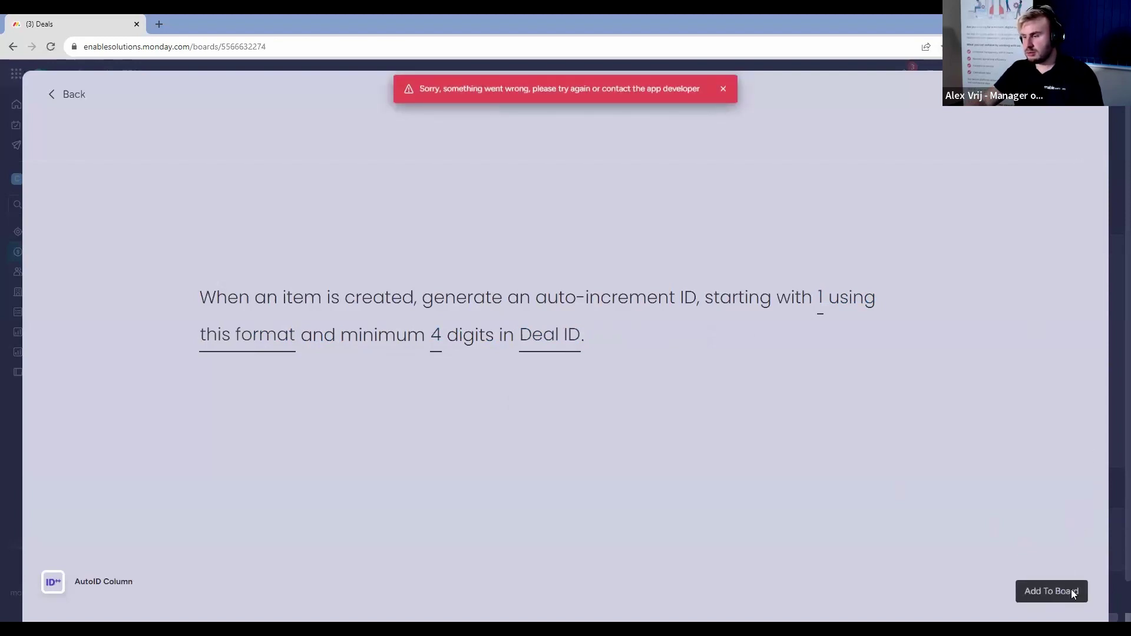
{"action": "left_click", "coordinate": [1068, 592]}
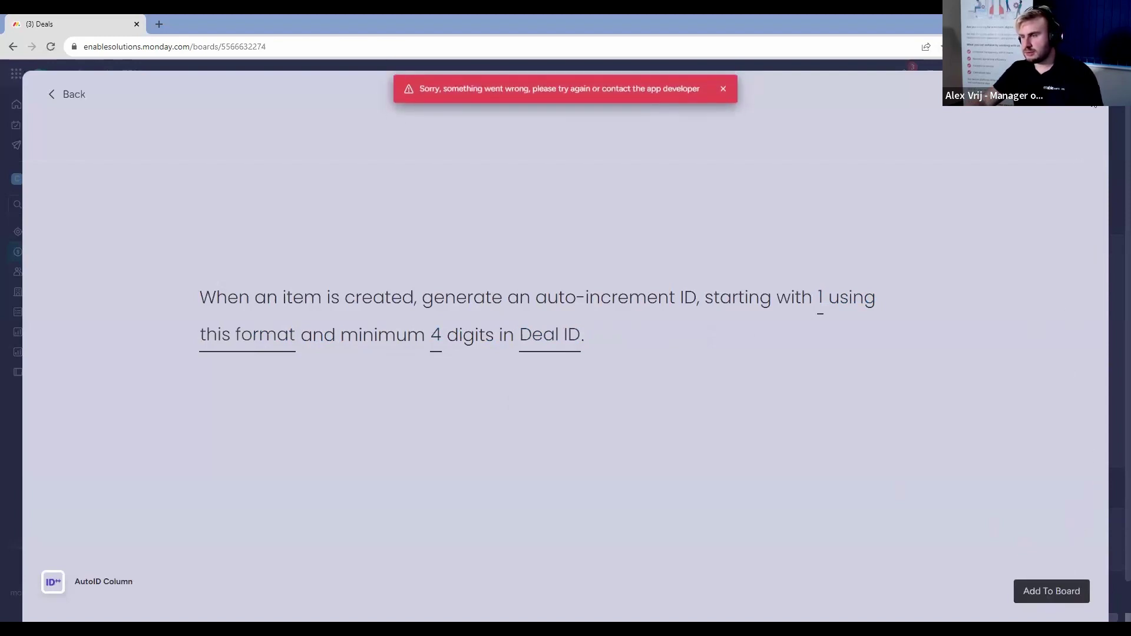
{"action": "left_click", "coordinate": [724, 89]}
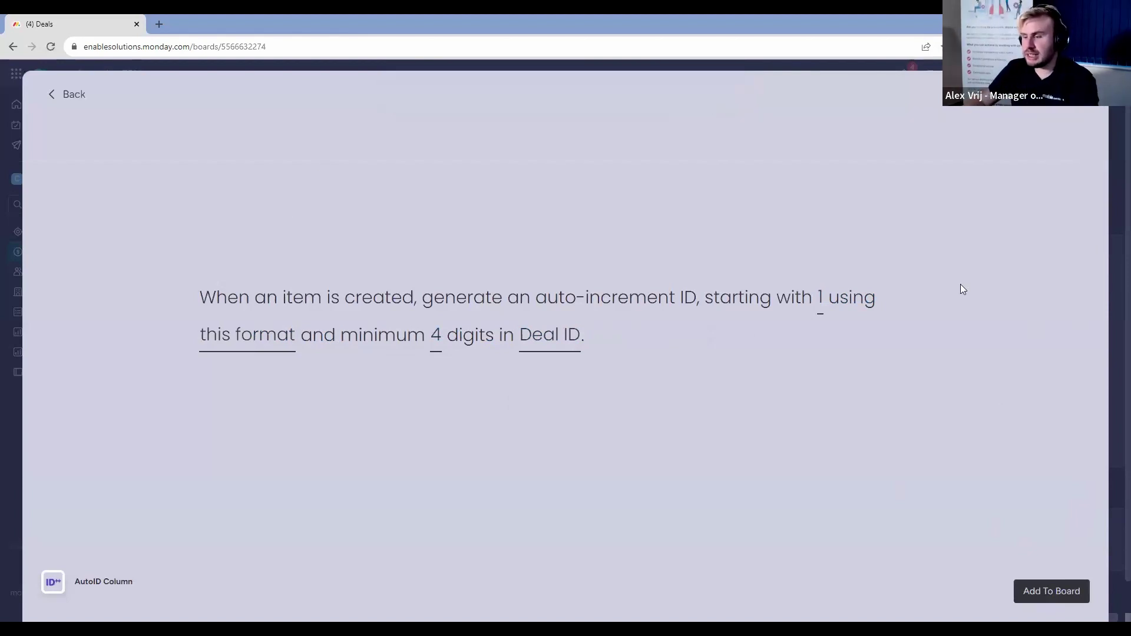
Leave the recipe and search the apps marketplace for 'auto'.
{"action": "left_click", "coordinate": [1114, 171]}
{"action": "left_click", "coordinate": [946, 152]}
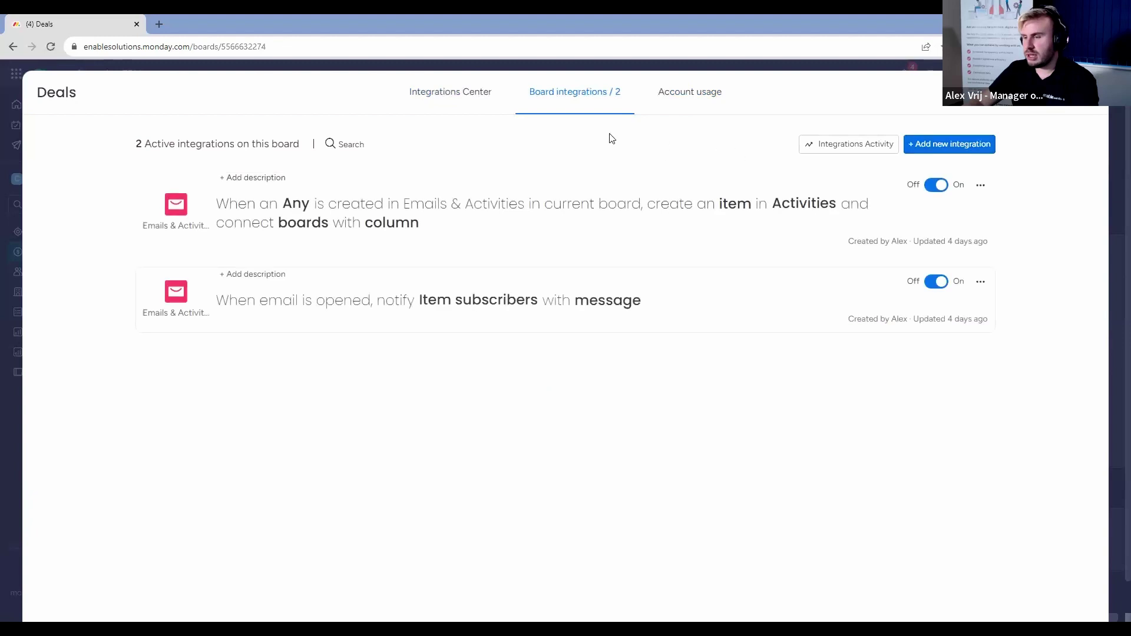
{"action": "key", "text": "Escape"}
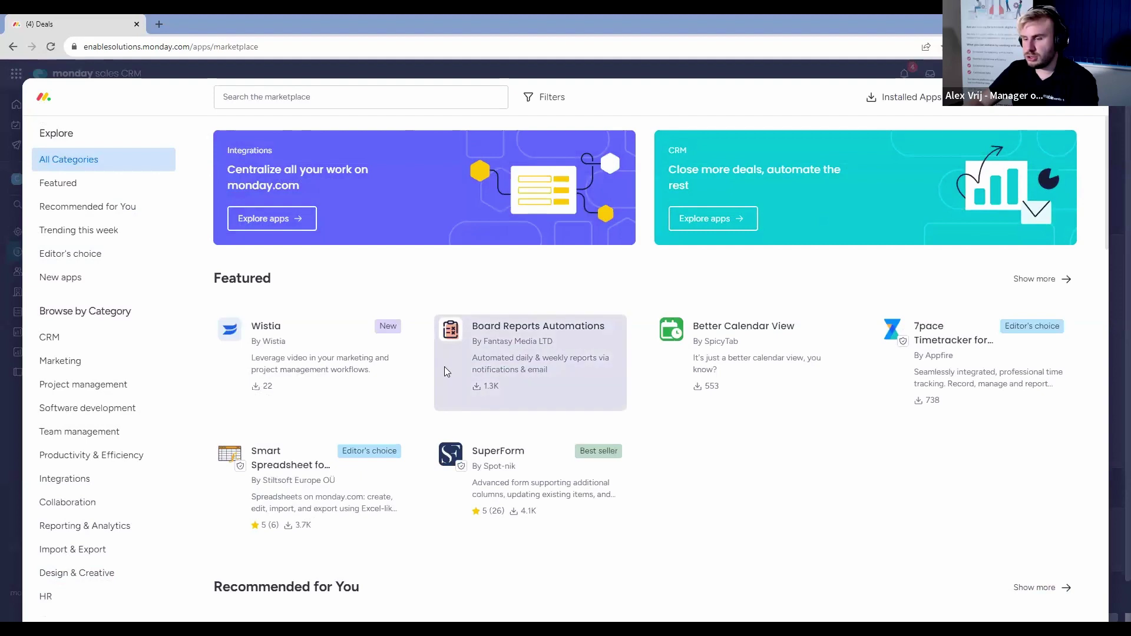
{"action": "scroll", "coordinate": [446, 371], "scroll_direction": "down", "scroll_amount": 2}
{"action": "scroll", "coordinate": [453, 353], "scroll_direction": "up", "scroll_amount": 2}
{"action": "left_click", "coordinate": [440, 94]}
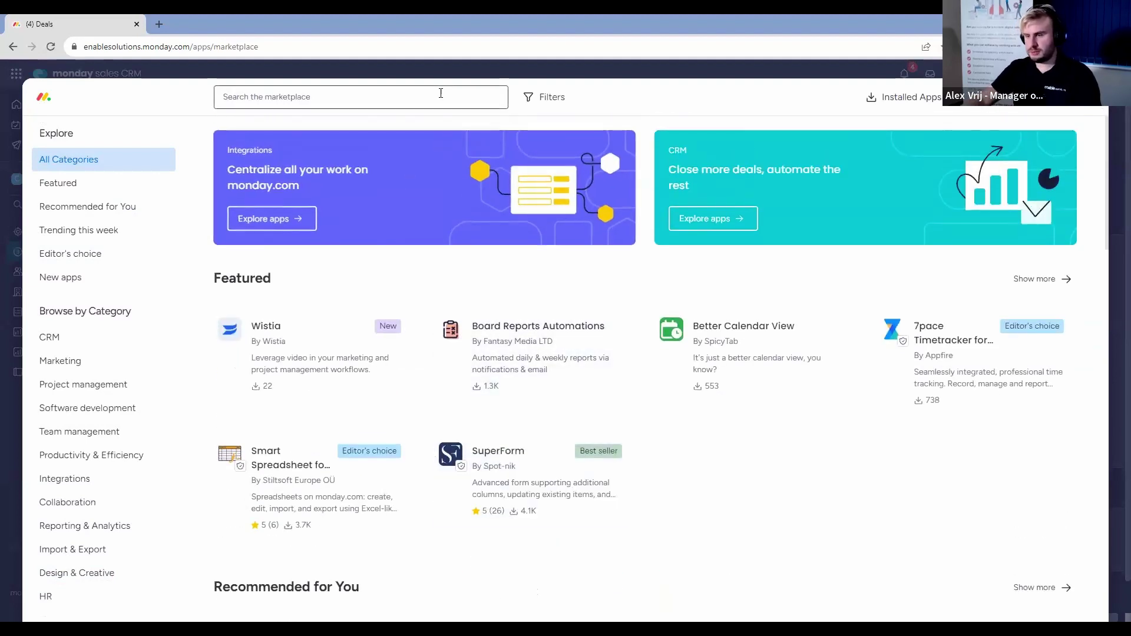
{"action": "type", "text": "autoid"}
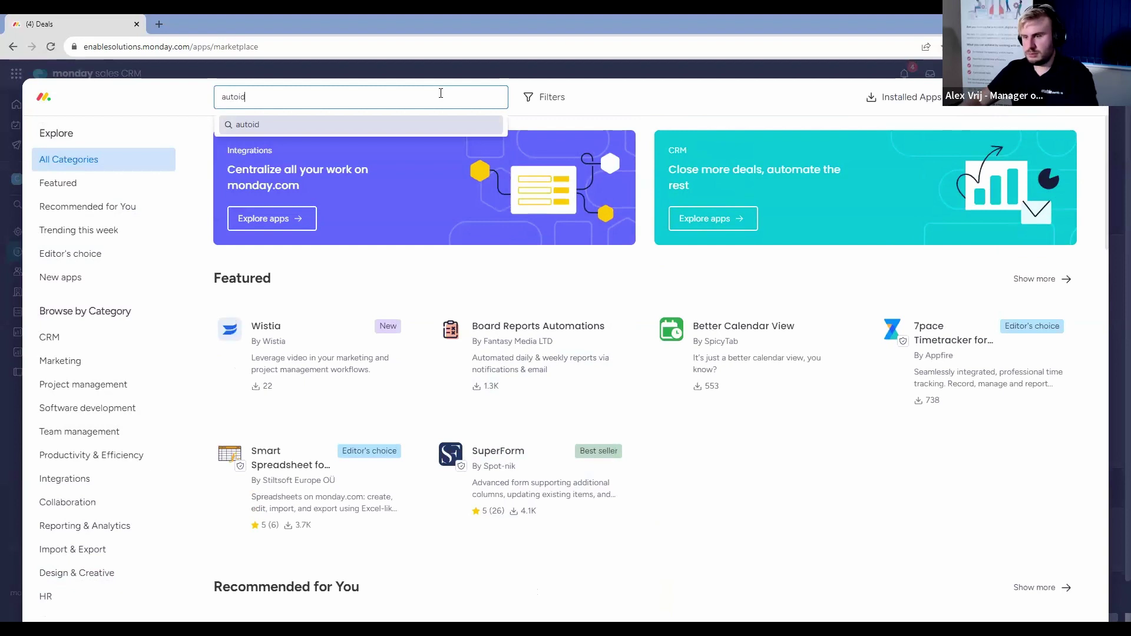
{"action": "key", "text": "Return"}
Open the AutoID Column app page, watch its demo video full screen, then return to Deals.
{"action": "left_click", "coordinate": [492, 245]}
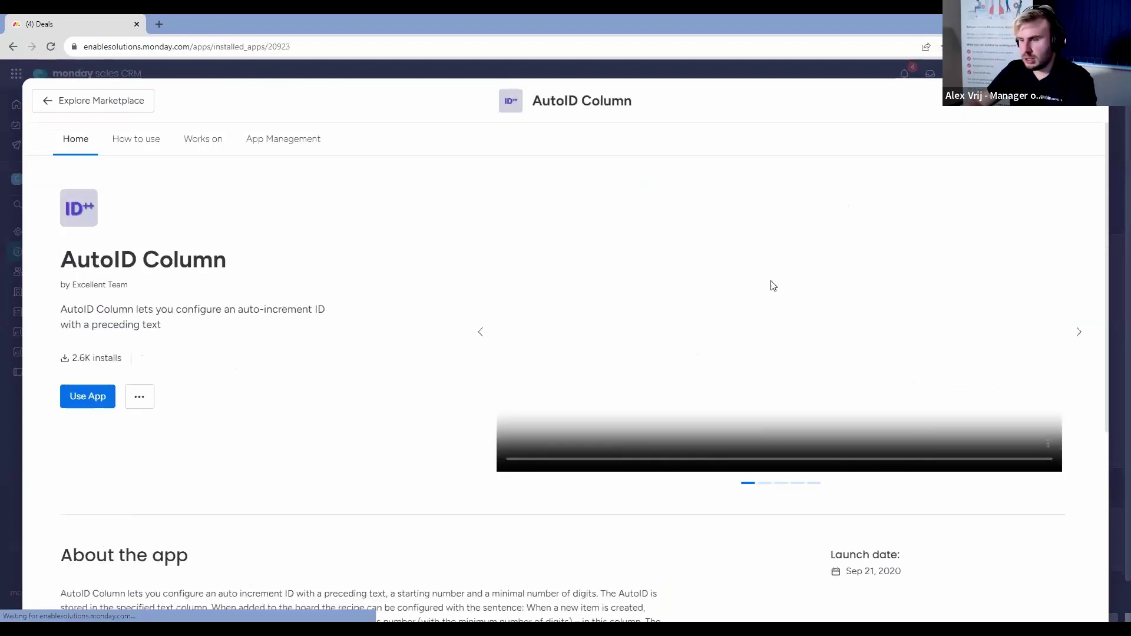
{"action": "left_click", "coordinate": [1020, 445]}
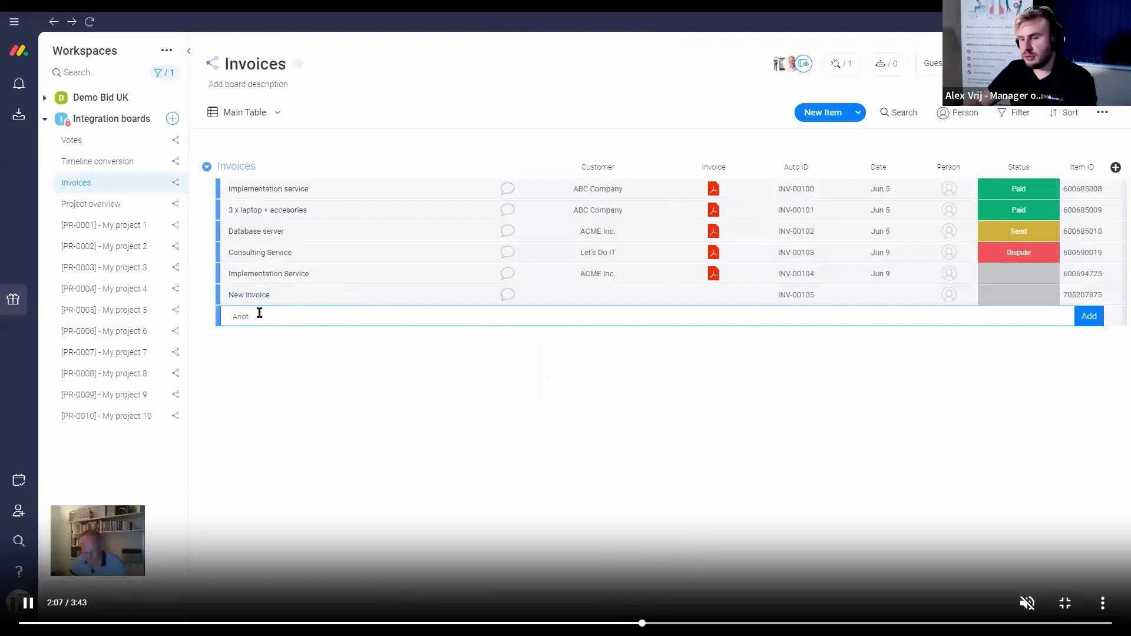
{"action": "key", "text": "Right"}
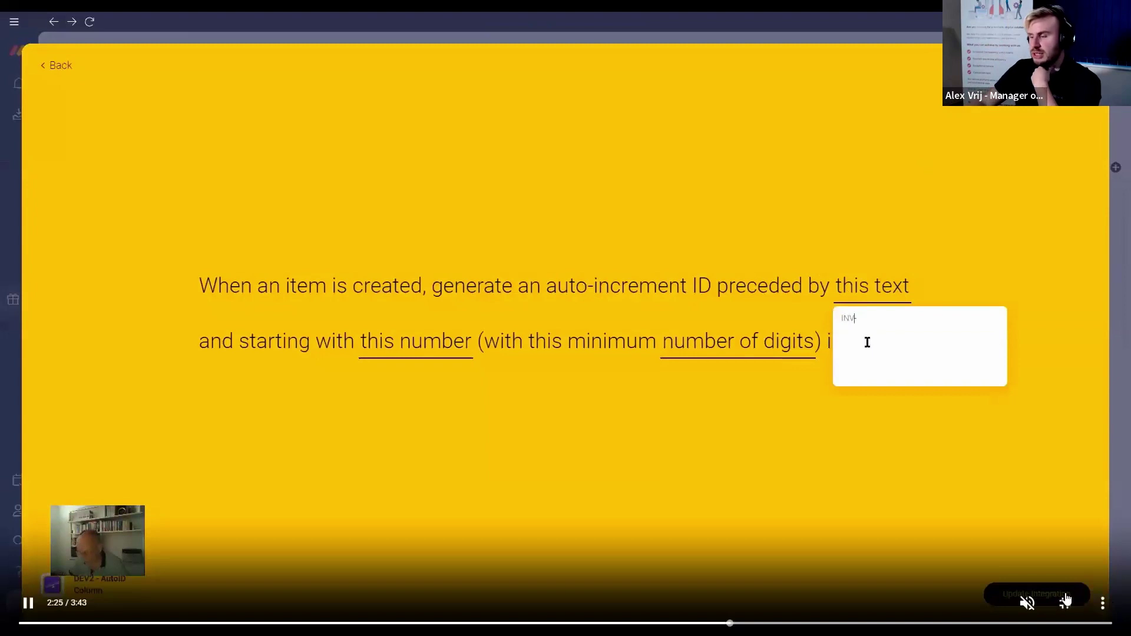
{"action": "key", "text": "Escape"}
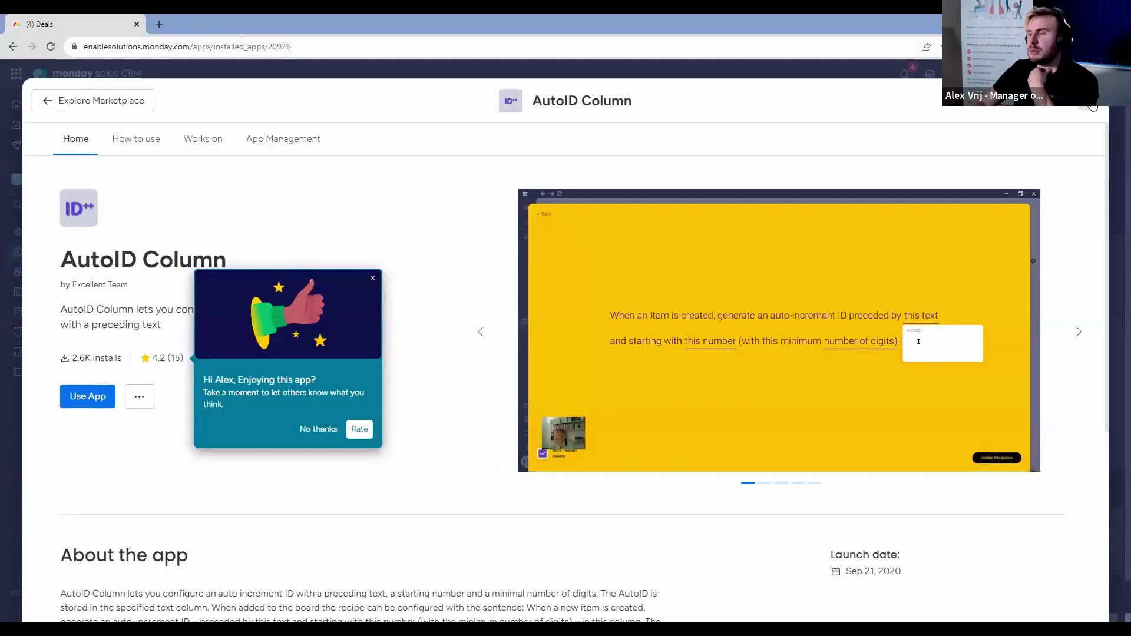
{"action": "key", "text": "Escape"}
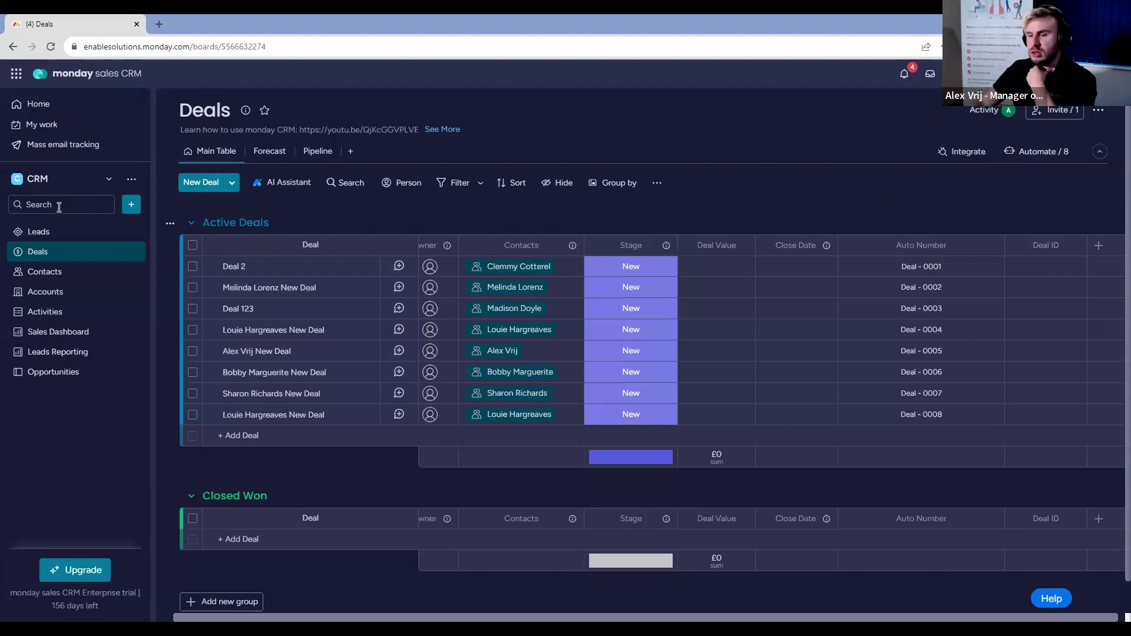
{"action": "left_click", "coordinate": [399, 267]}
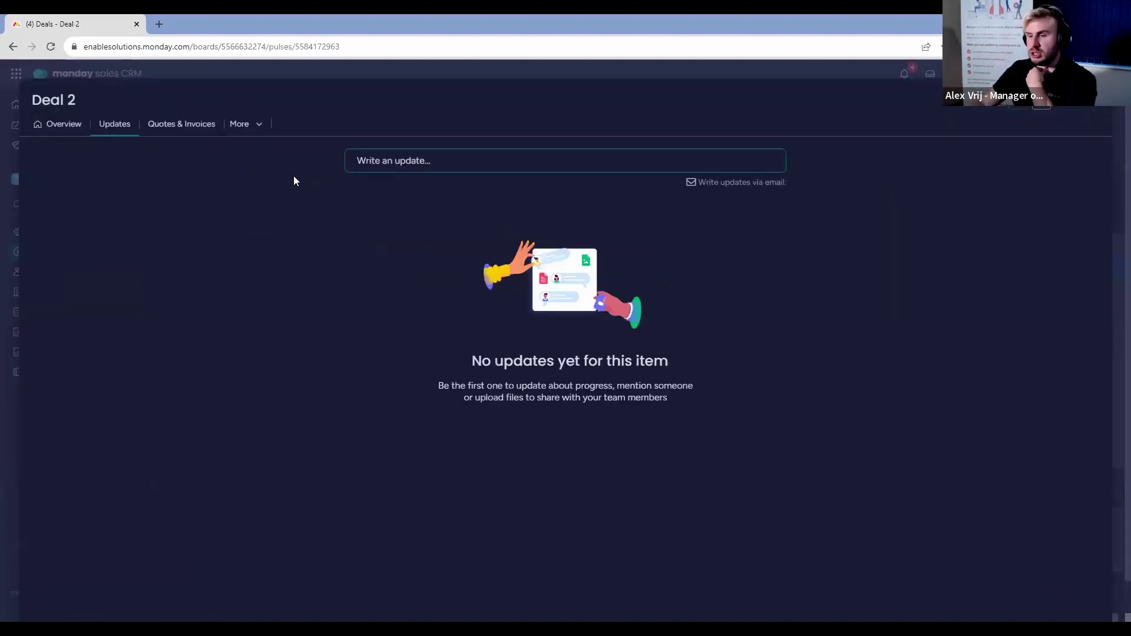
{"action": "left_click", "coordinate": [179, 129]}
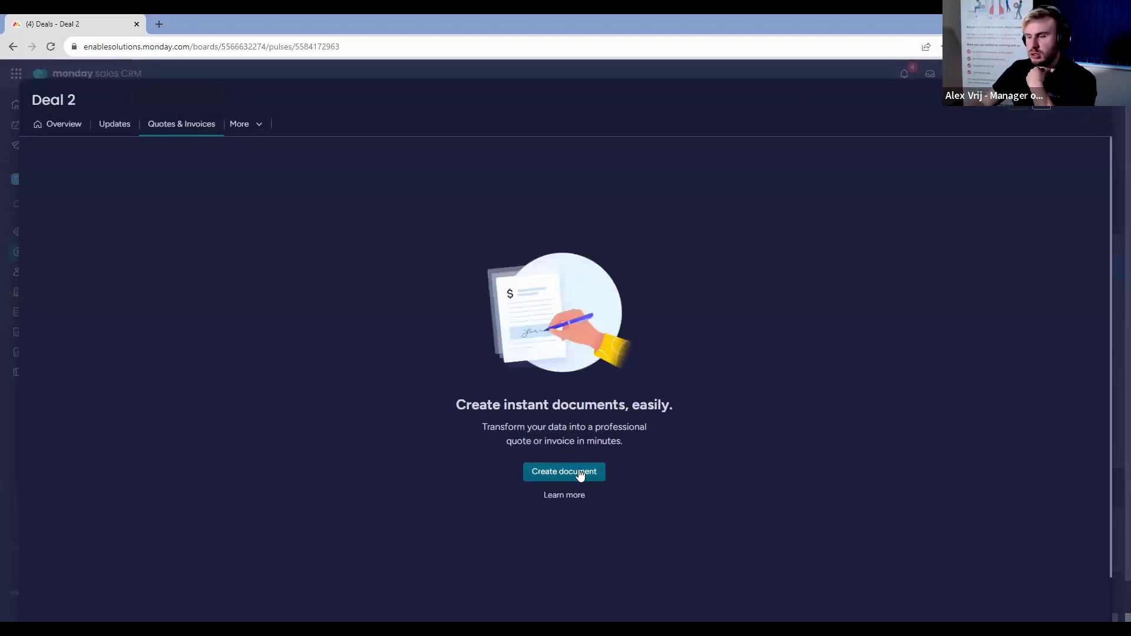
{"action": "left_click", "coordinate": [580, 474]}
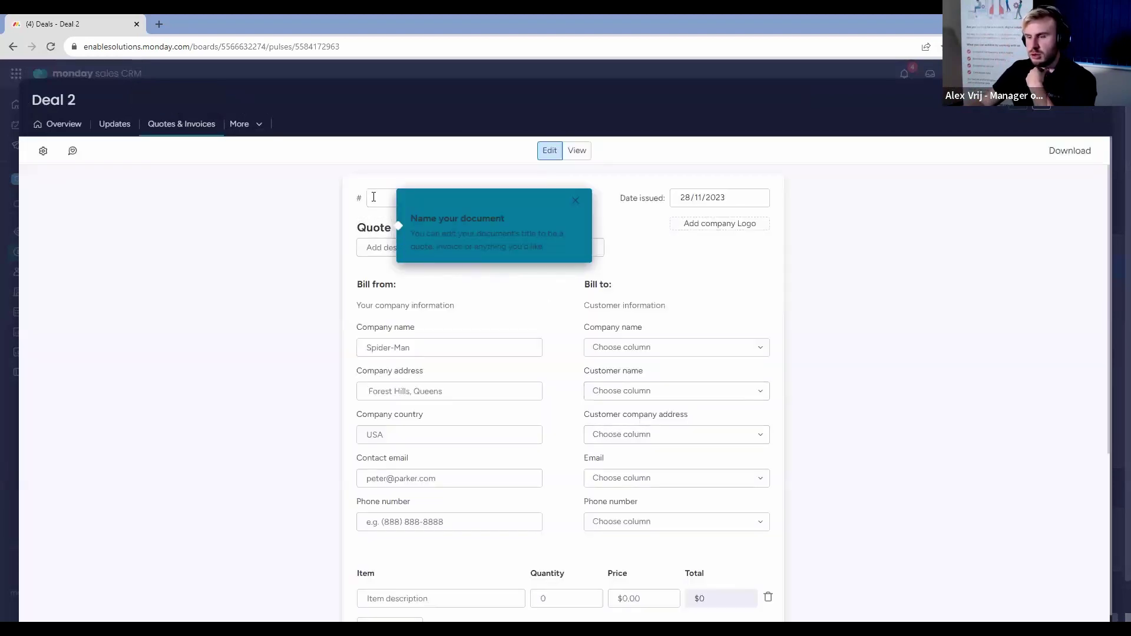
{"action": "left_click", "coordinate": [577, 202]}
{"action": "left_click", "coordinate": [414, 347]}
{"action": "left_click", "coordinate": [447, 390]}
{"action": "scroll", "coordinate": [686, 332], "scroll_direction": "down", "scroll_amount": 1}
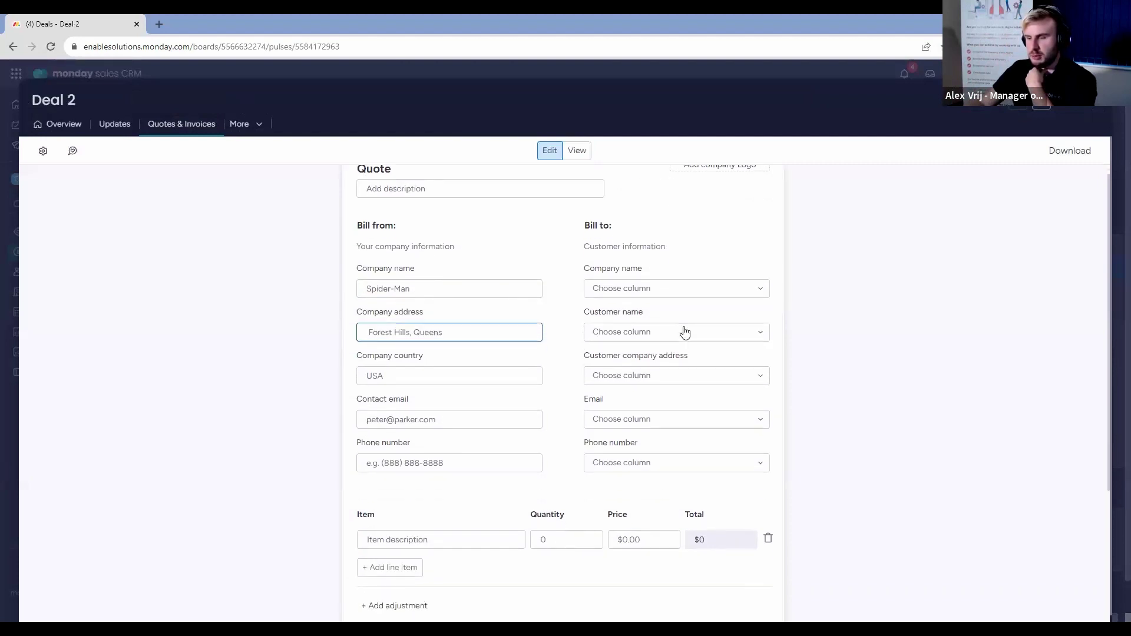
{"action": "scroll", "coordinate": [683, 336], "scroll_direction": "down", "scroll_amount": 3}
{"action": "scroll", "coordinate": [682, 340], "scroll_direction": "up", "scroll_amount": 5}
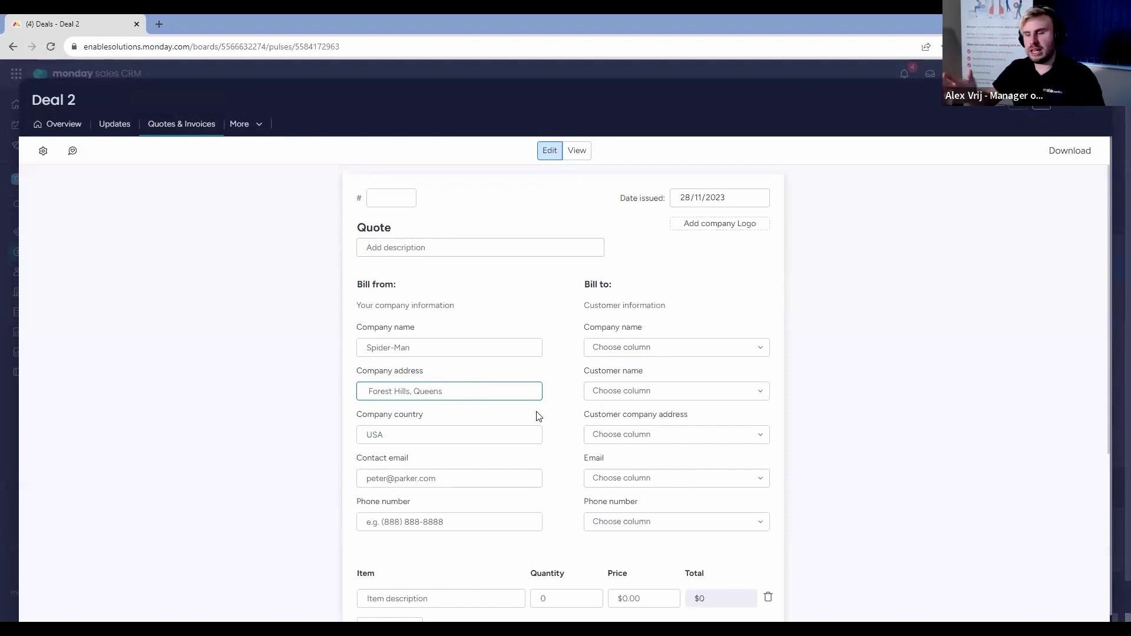
{"action": "scroll", "coordinate": [826, 217], "scroll_direction": "down", "scroll_amount": 2}
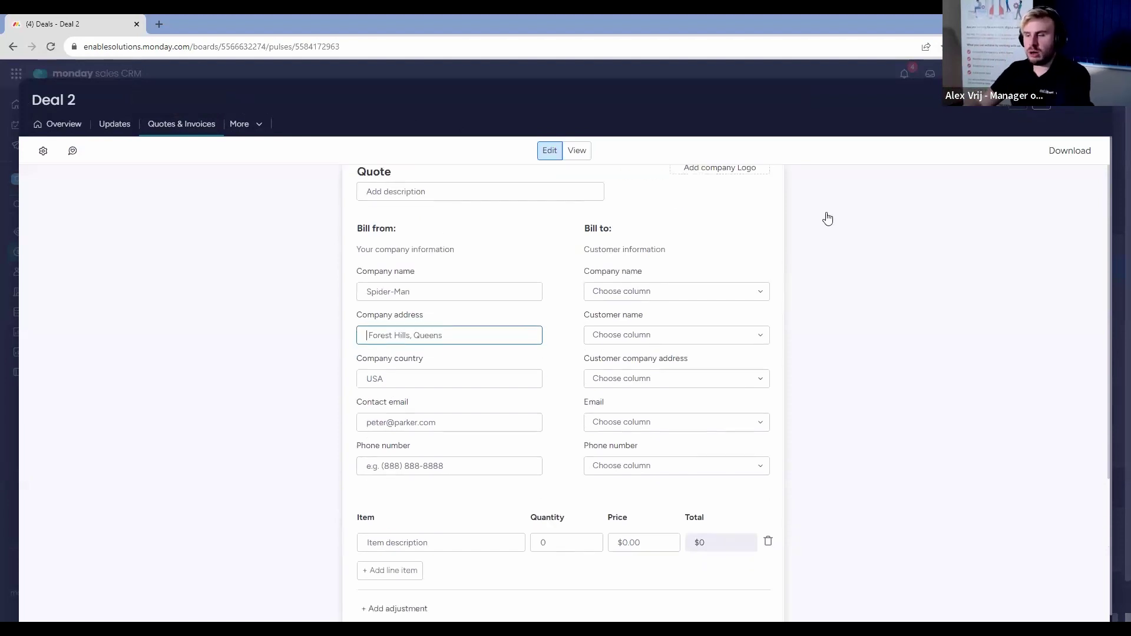
{"action": "left_click", "coordinate": [1099, 106]}
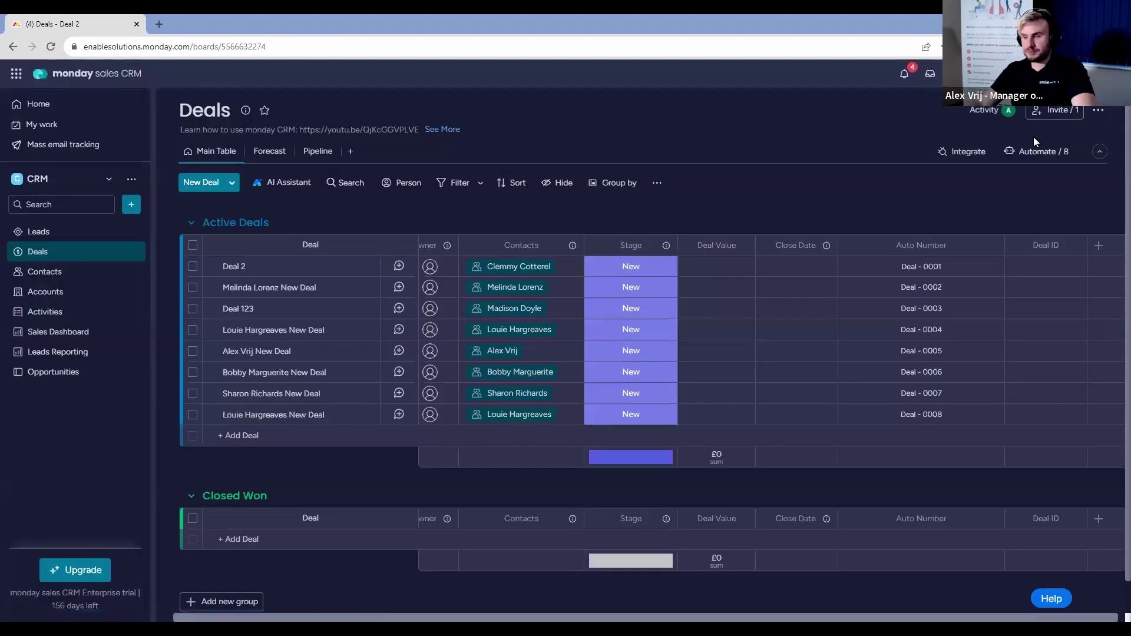
Search the apps marketplace for 'docugen' and open the DocuGen result.
{"action": "left_click", "coordinate": [977, 158]}
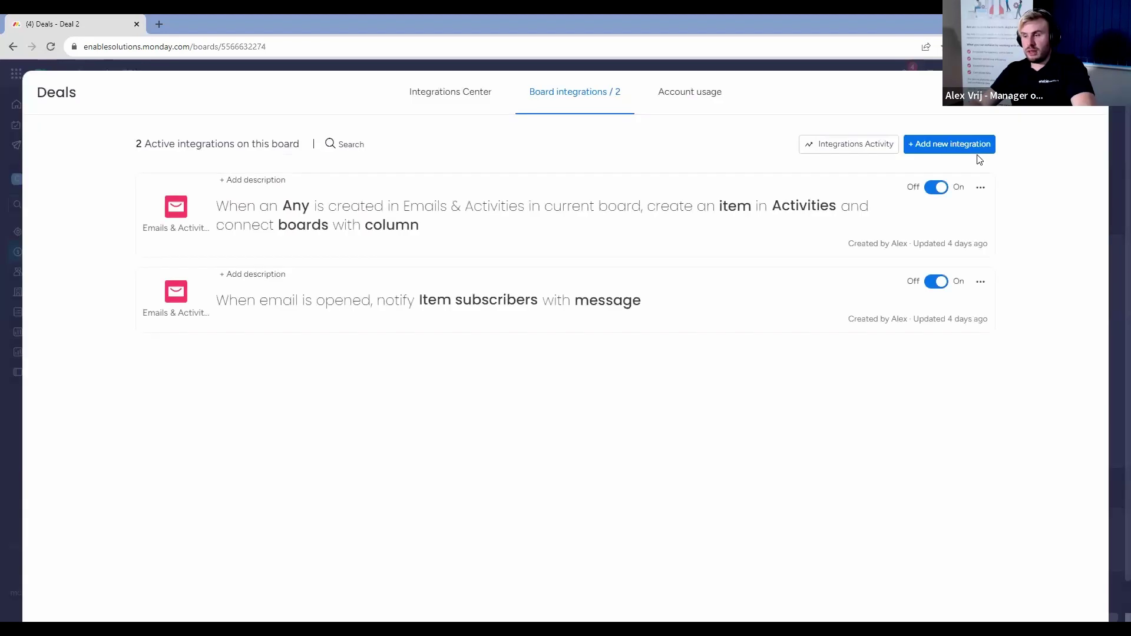
{"action": "left_click", "coordinate": [1091, 92]}
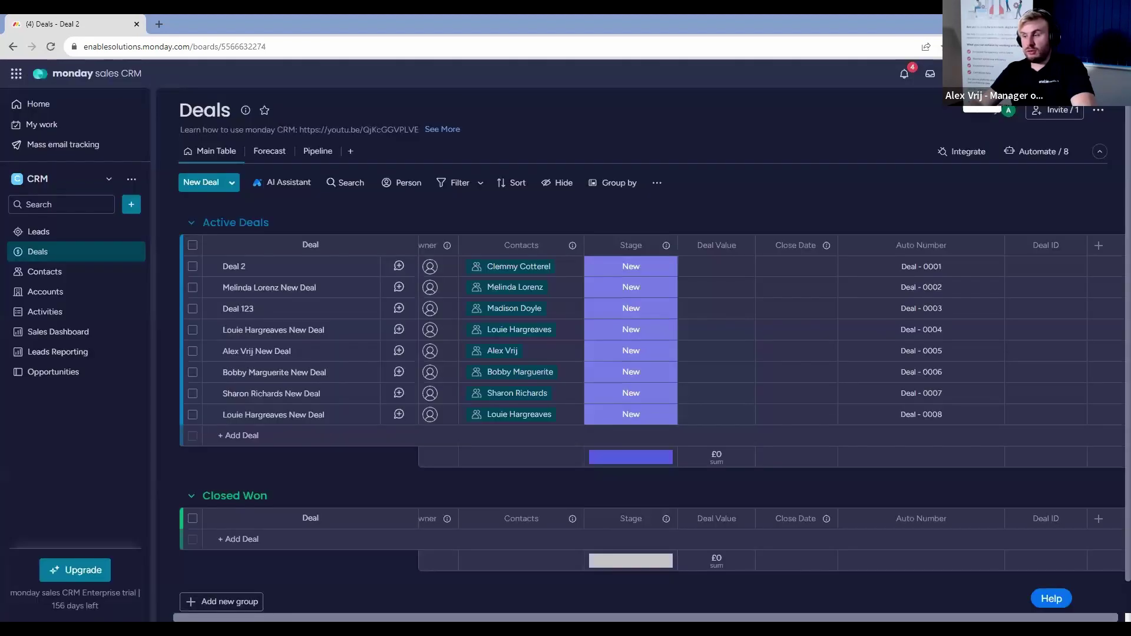
{"action": "left_click", "coordinate": [982, 73]}
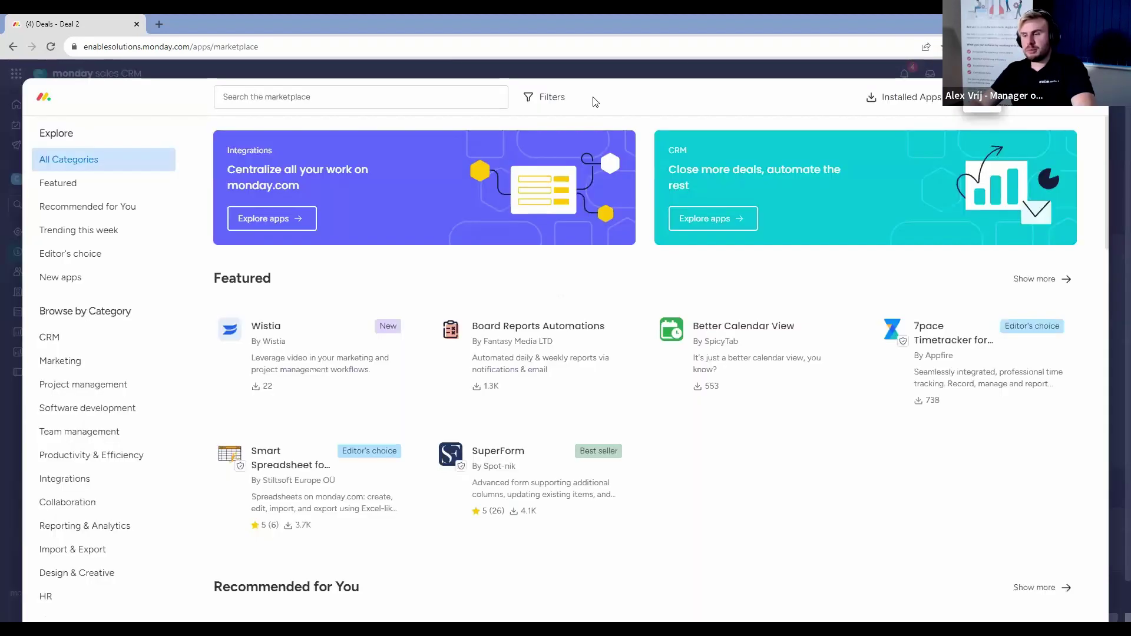
{"action": "left_click", "coordinate": [425, 99]}
{"action": "type", "text": "doc"}
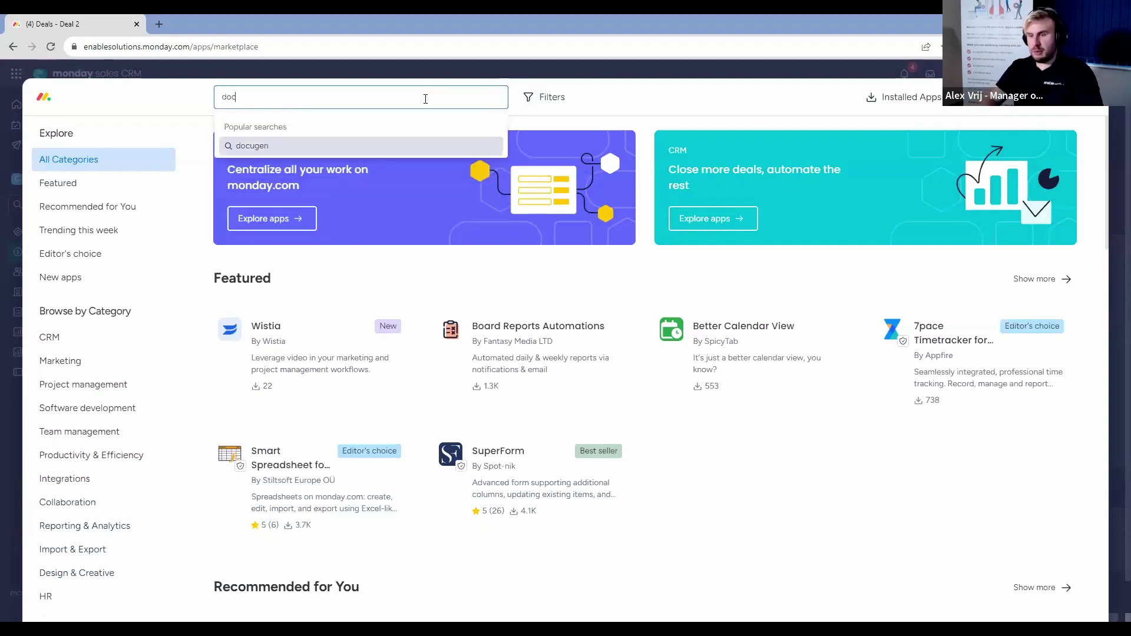
{"action": "type", "text": "ugen"}
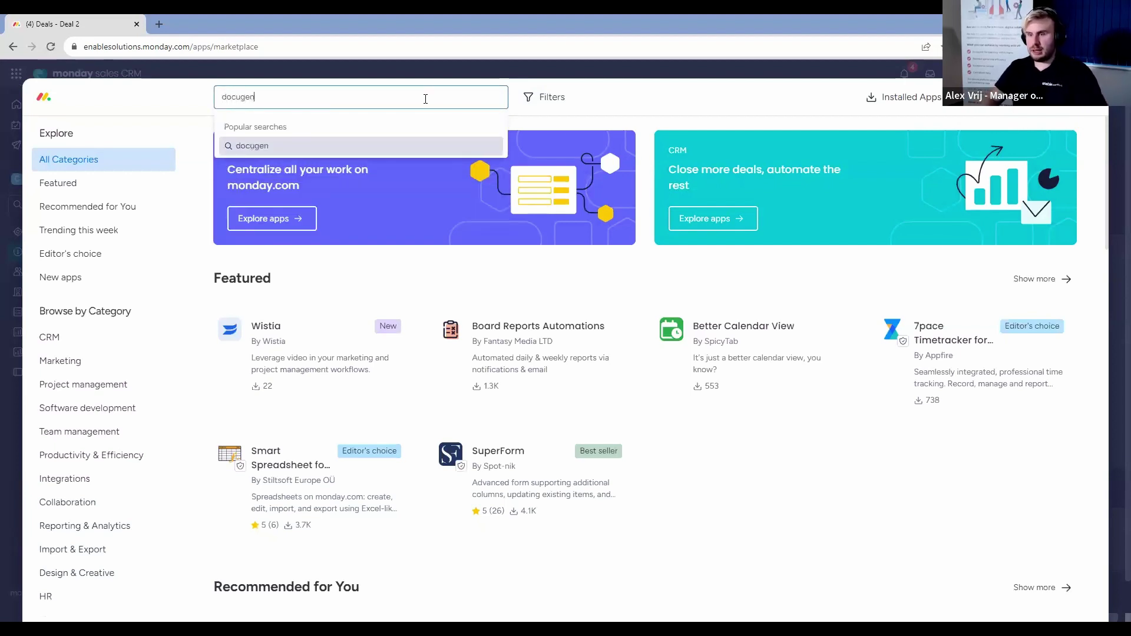
{"action": "key", "text": "Return"}
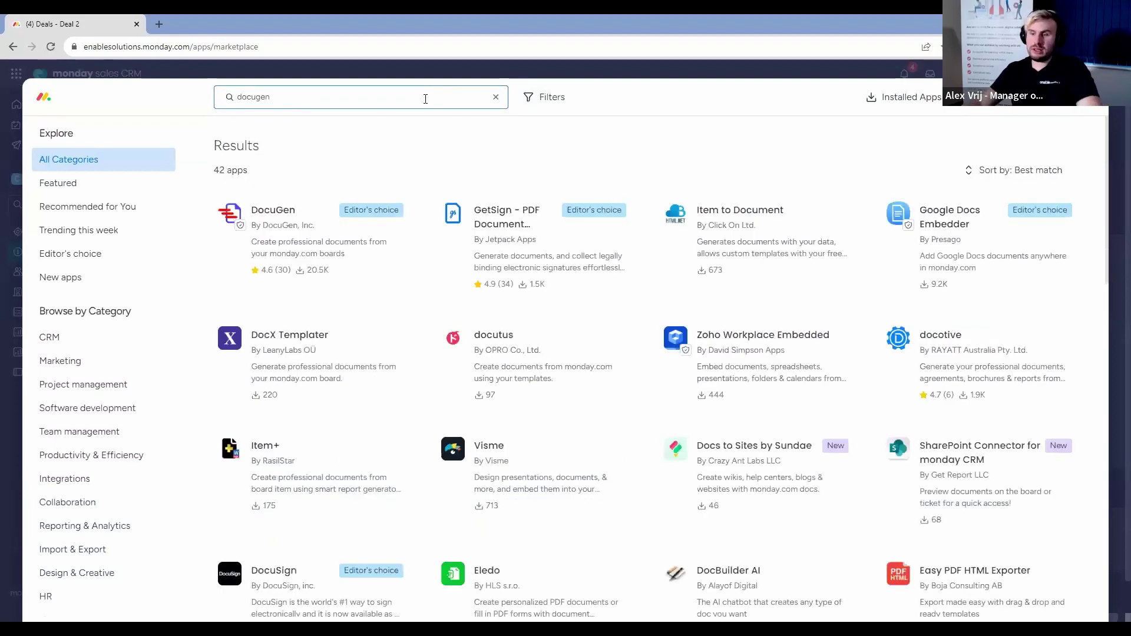
{"action": "left_click", "coordinate": [317, 239]}
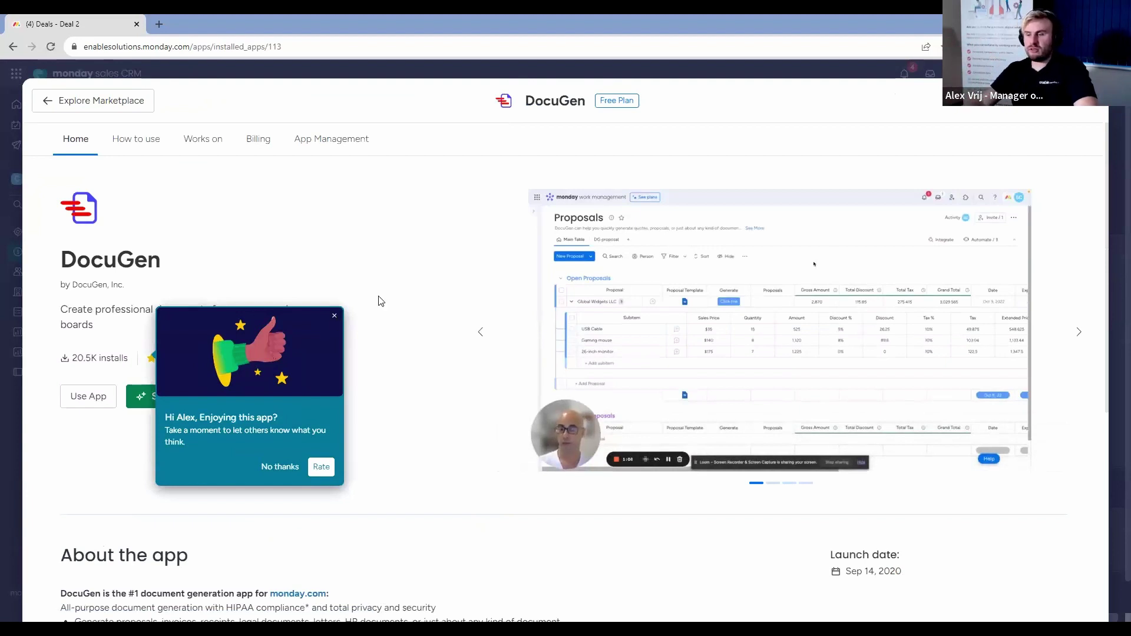
Dismiss the rating prompt and play the DocuGen demo fullscreen from the NDA section.
{"action": "left_click", "coordinate": [334, 316]}
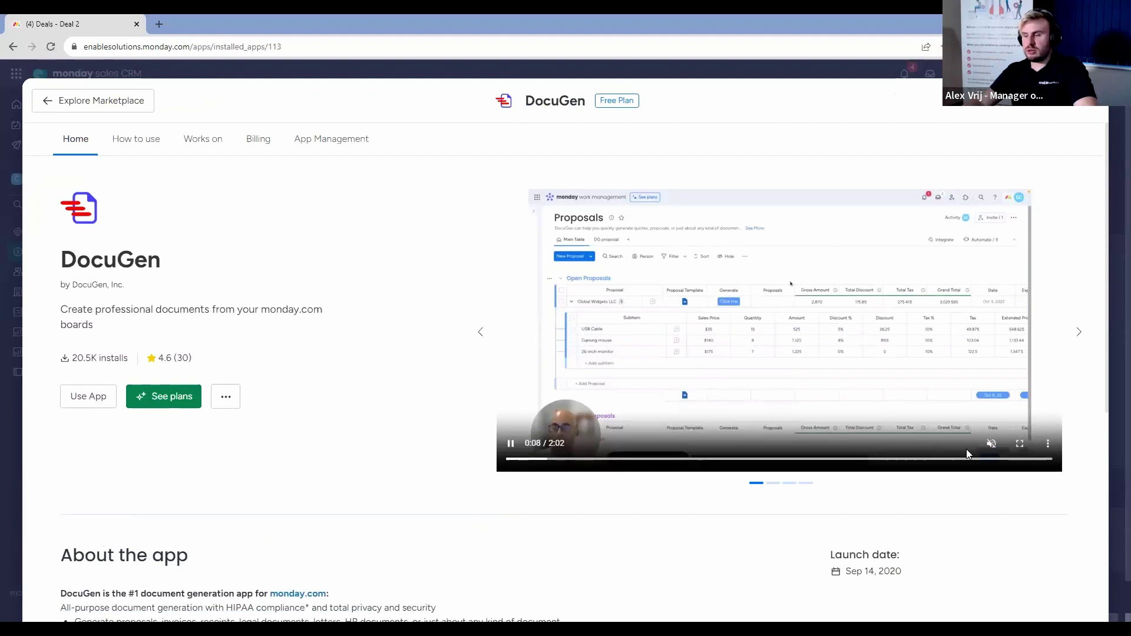
{"action": "left_click", "coordinate": [1022, 449]}
{"action": "left_click", "coordinate": [380, 621]}
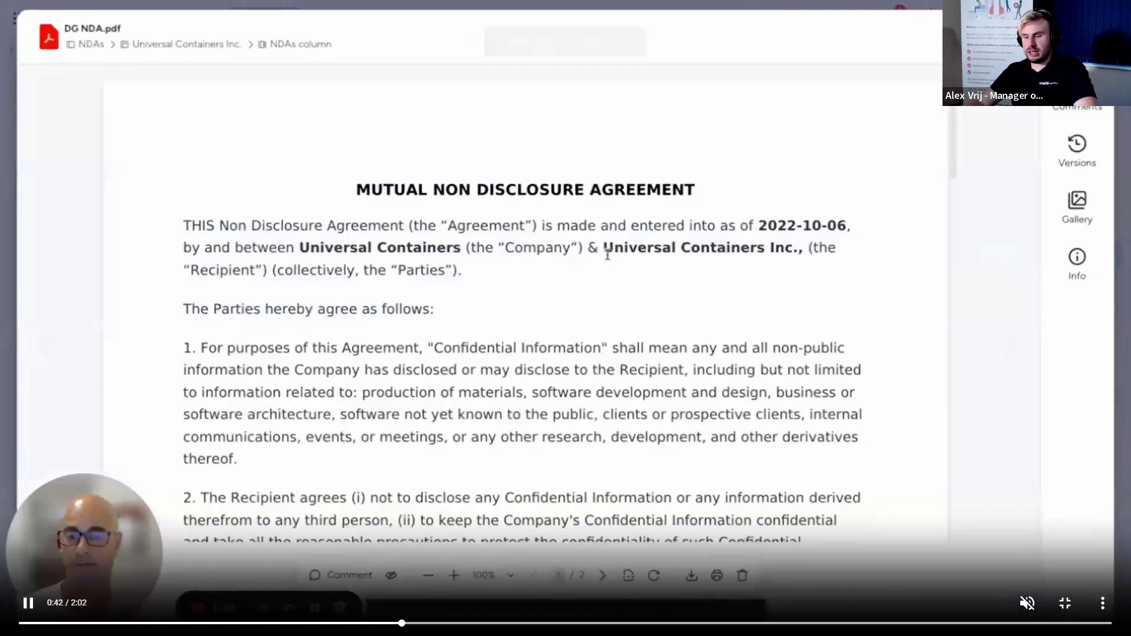
Rewind, pause and resume the demo, skip to the help centre part, then leave fullscreen.
{"action": "key", "text": "Left"}
{"action": "key", "text": "Left"}
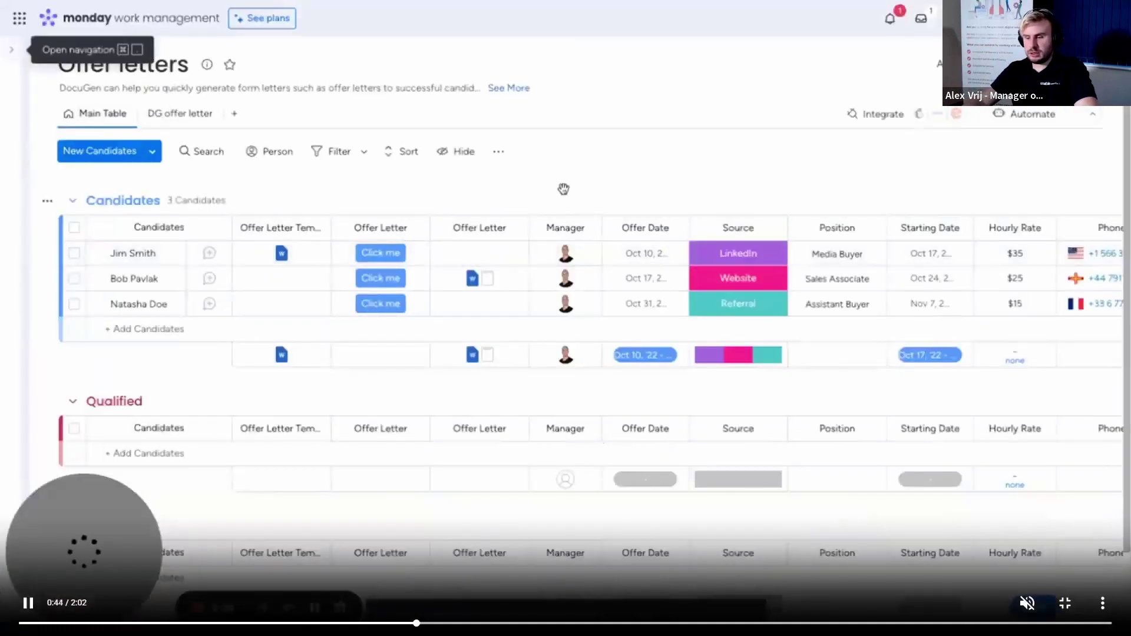
{"action": "key", "text": "Left"}
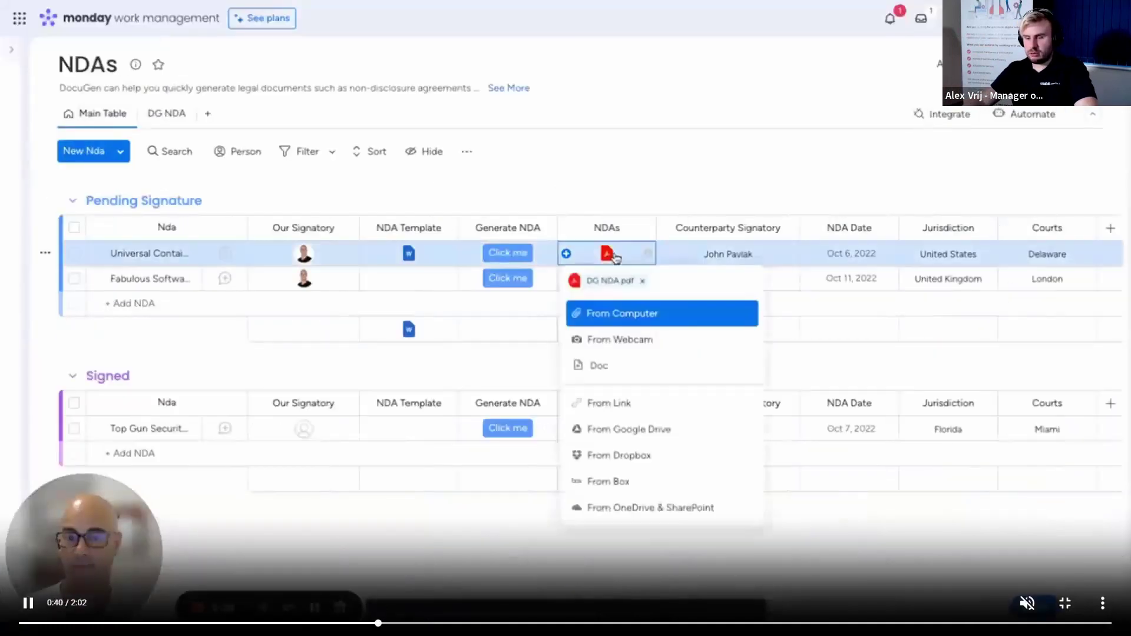
{"action": "left_click", "coordinate": [29, 603]}
{"action": "left_click", "coordinate": [262, 327]}
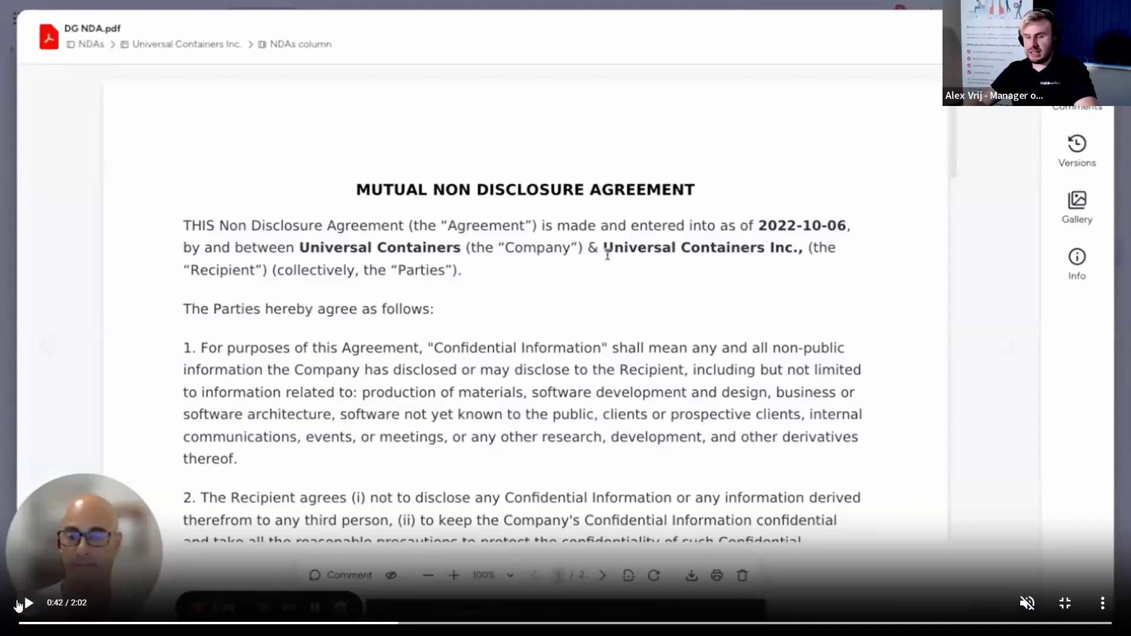
{"action": "key", "text": "space"}
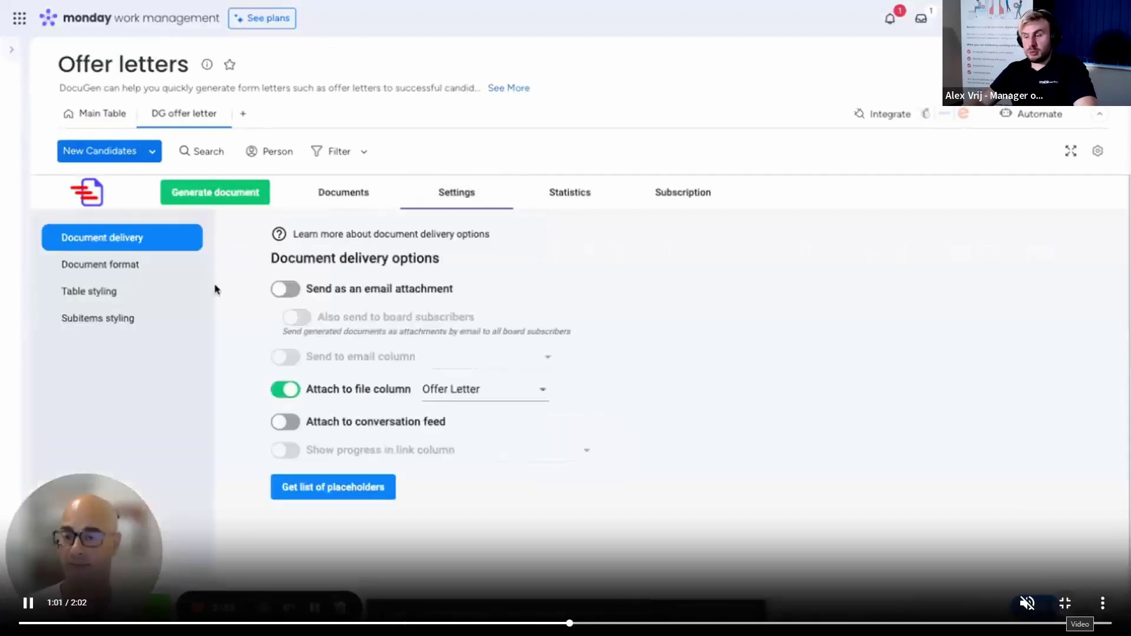
{"action": "key", "text": "Right"}
{"action": "key", "text": "Right"}
{"action": "key", "text": "Right"}
{"action": "key", "text": "Right"}
{"action": "key", "text": "Right"}
{"action": "key", "text": "Right"}
{"action": "key", "text": "Right"}
{"action": "key", "text": "Right"}
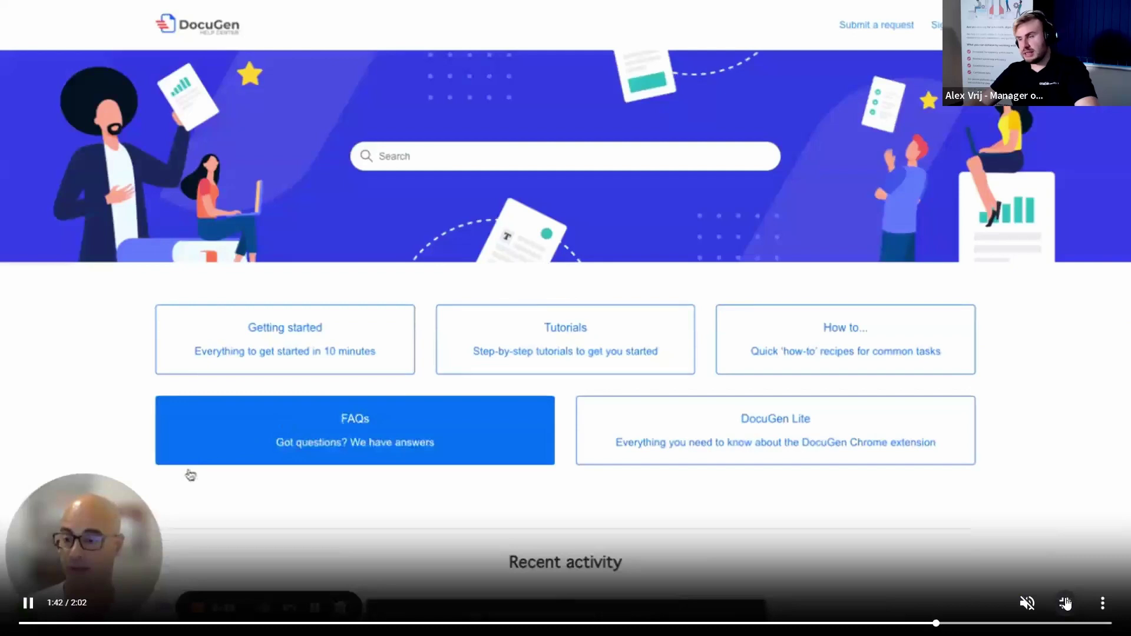
{"action": "left_click", "coordinate": [1065, 604]}
{"action": "key", "text": "Escape"}
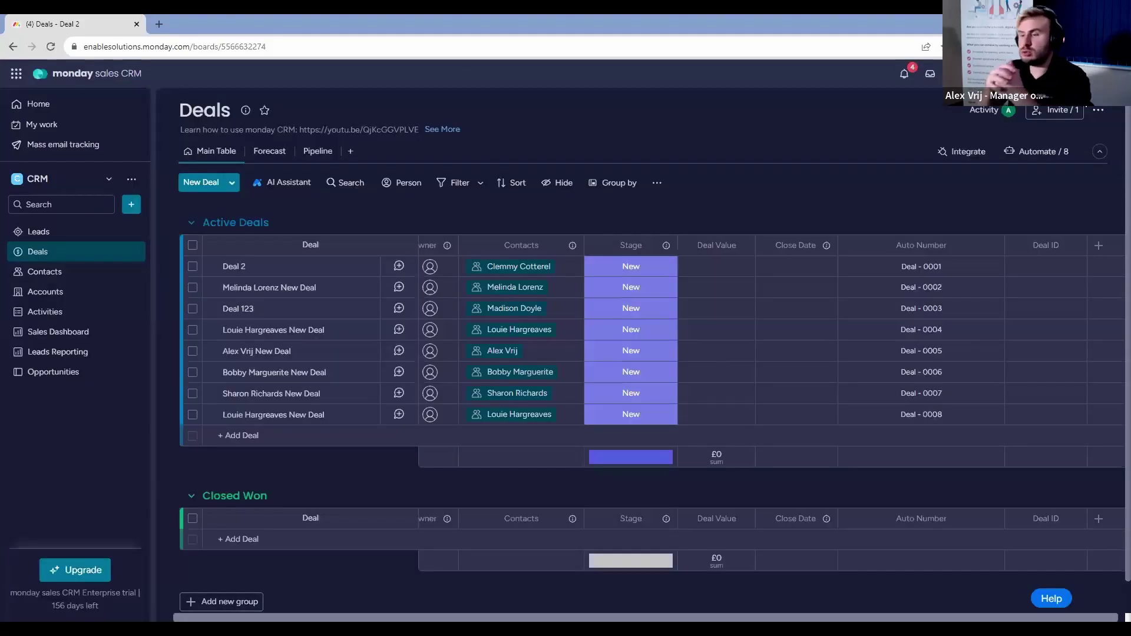